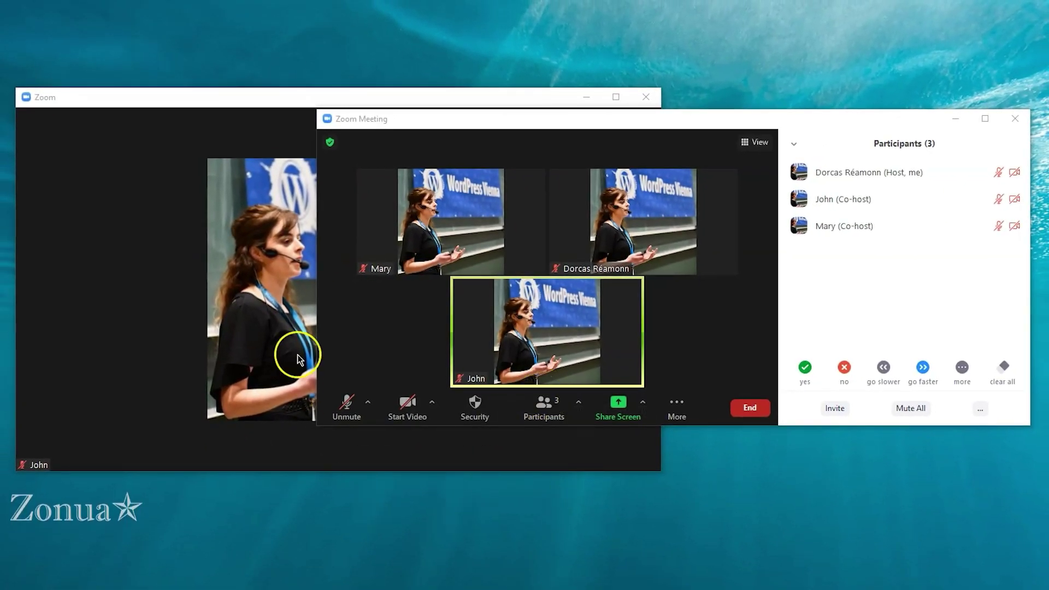
- Turn on the host's own camera video once John and Mary are no longer co-hosts
{"action": "mouse_move", "coordinate": [573, 259]}
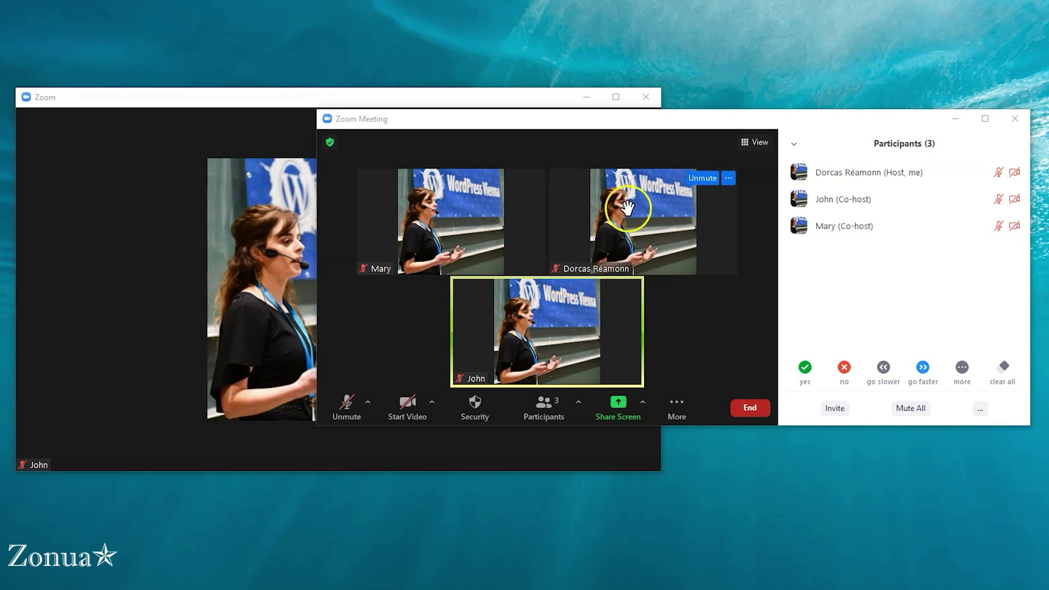
{"action": "mouse_move", "coordinate": [543, 346]}
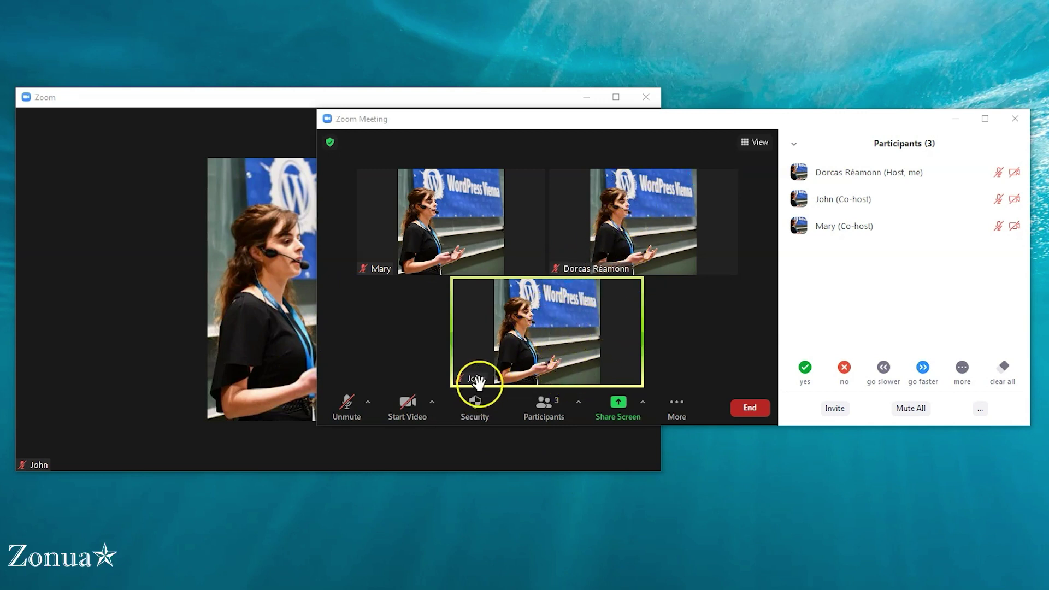
{"action": "mouse_move", "coordinate": [456, 234]}
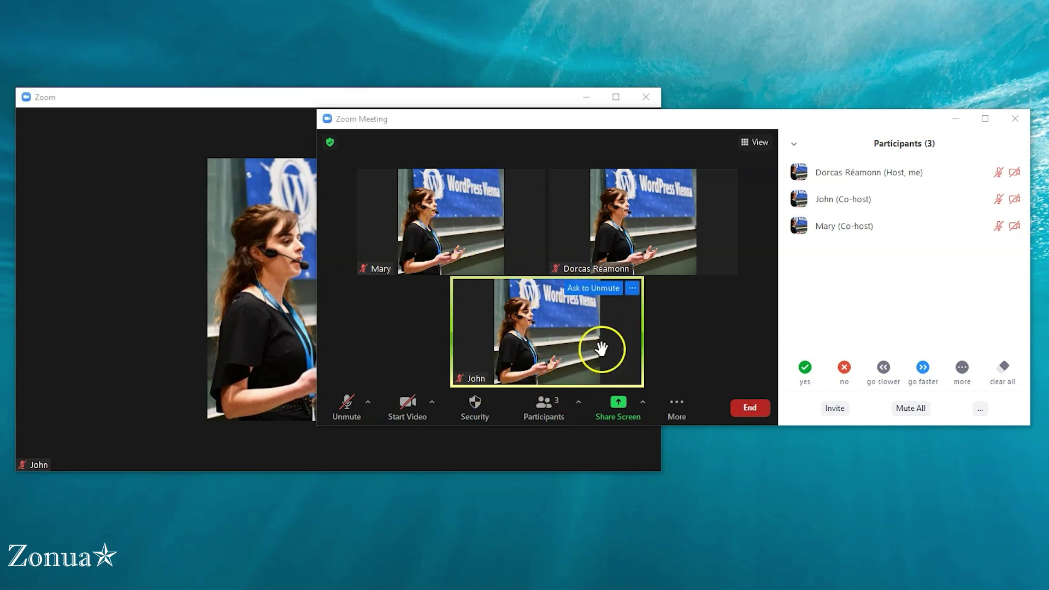
{"action": "mouse_move", "coordinate": [662, 238]}
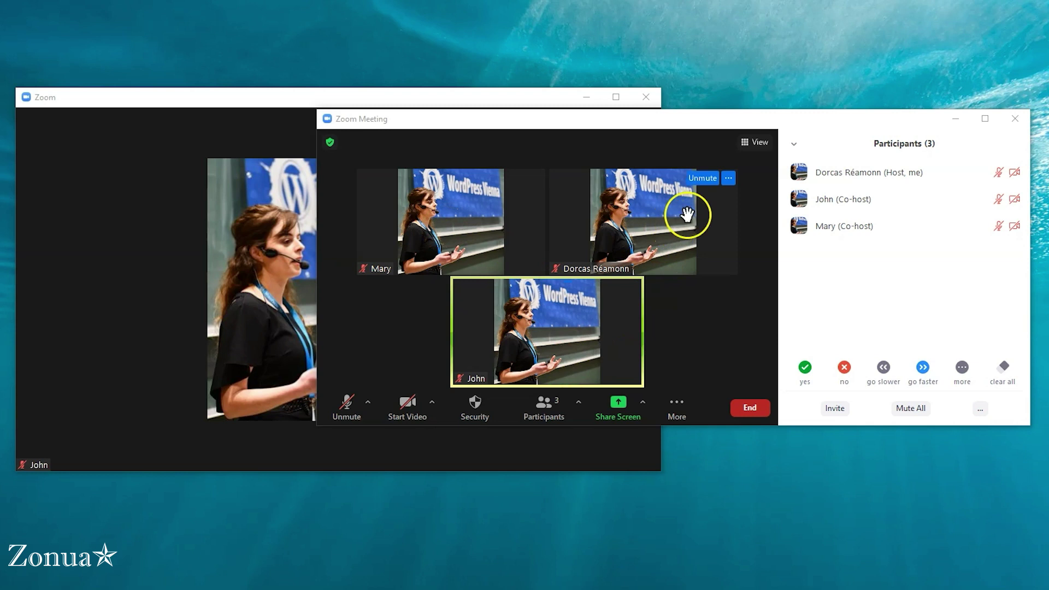
{"action": "mouse_move", "coordinate": [852, 211]}
{"action": "mouse_move", "coordinate": [868, 228]}
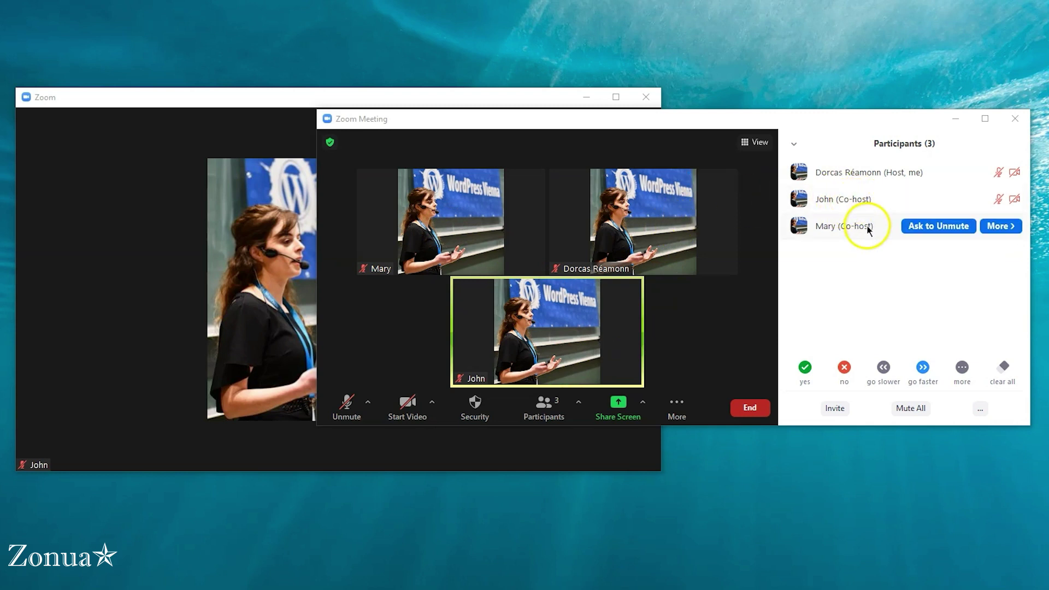
{"action": "mouse_move", "coordinate": [983, 199]}
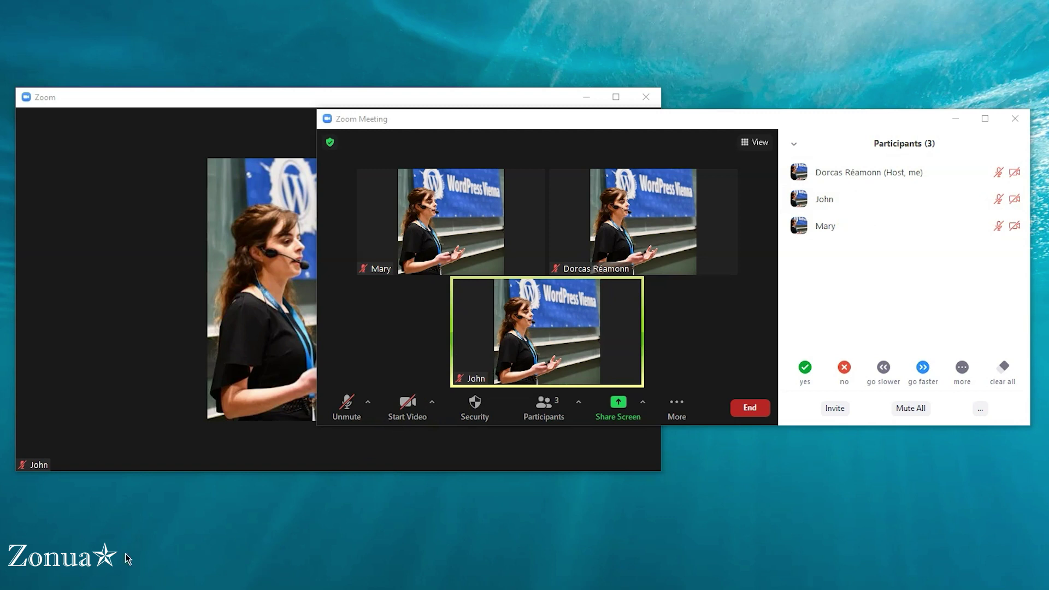
{"action": "left_click", "coordinate": [412, 415]}
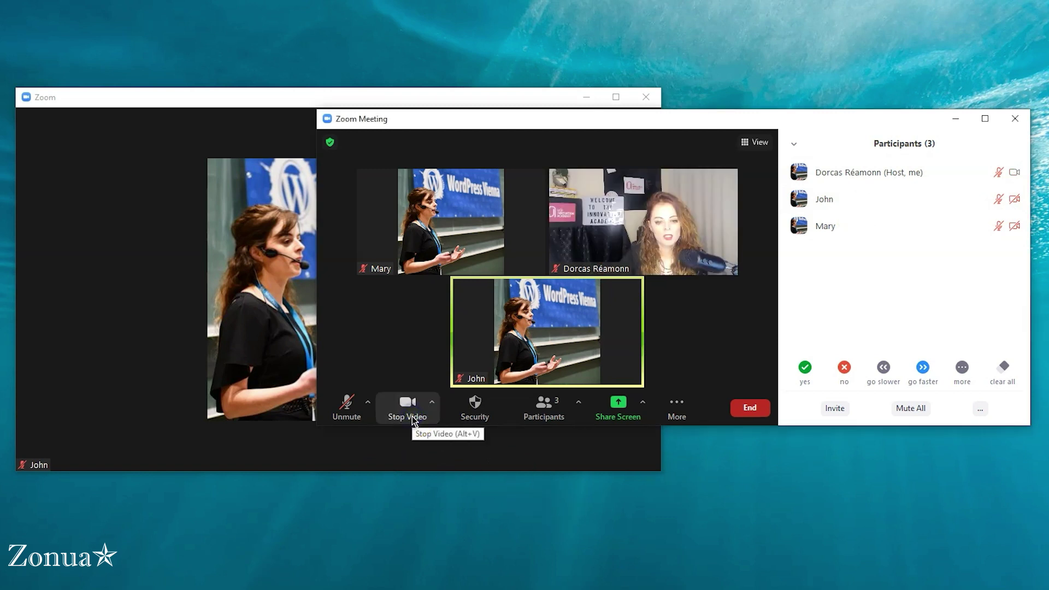
{"action": "left_click", "coordinate": [490, 538]}
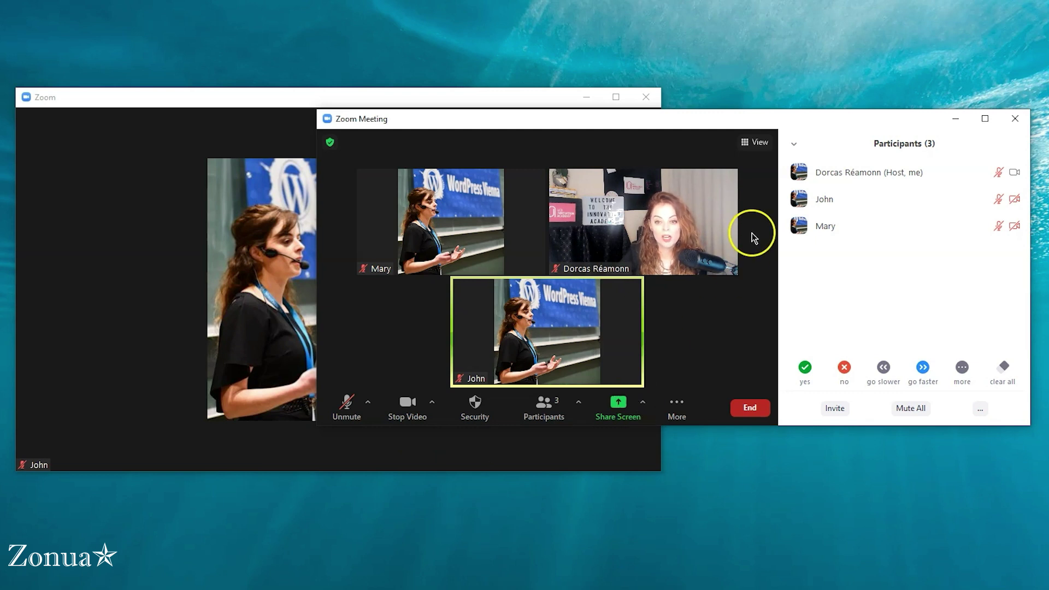
{"action": "mouse_move", "coordinate": [620, 215]}
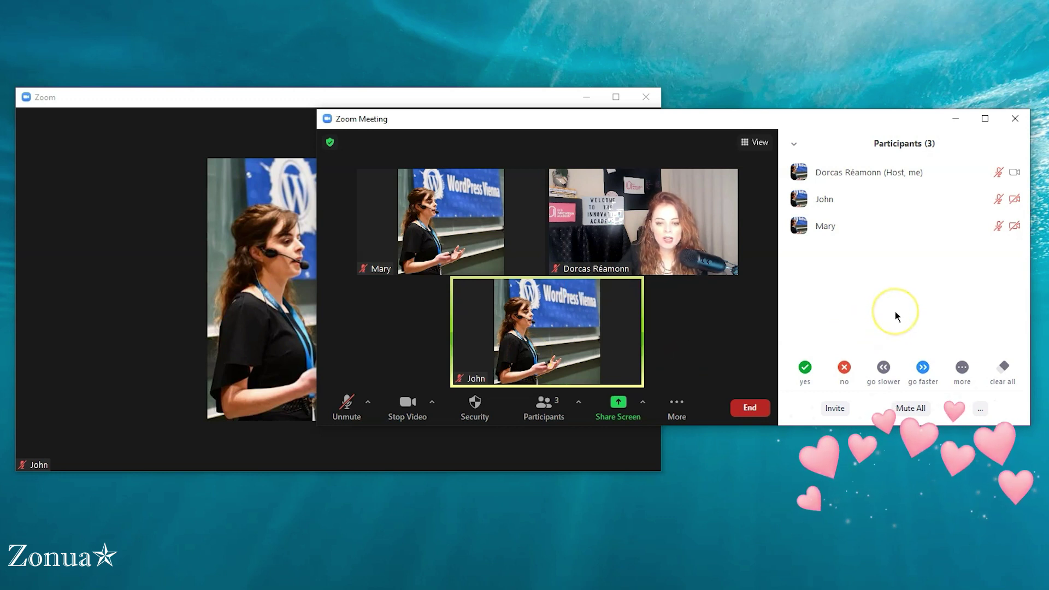
{"action": "mouse_move", "coordinate": [624, 359]}
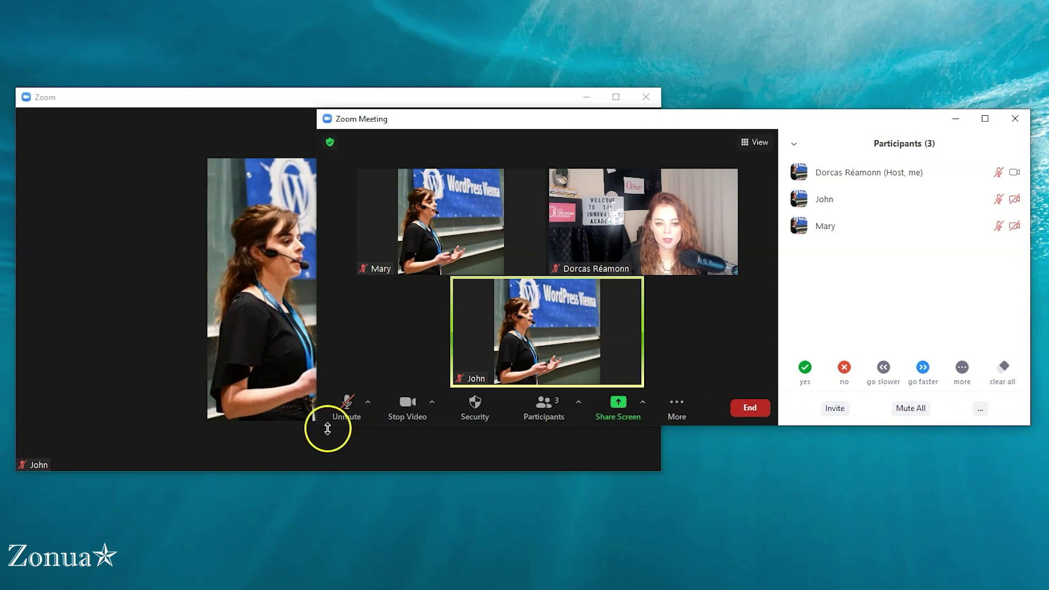
- Enlarge and reshape the meeting window, then bring up the More options menu
{"action": "left_click_drag", "start_coordinate": [319, 428], "coordinate": [20, 589]}
{"action": "left_click", "coordinate": [961, 549]}
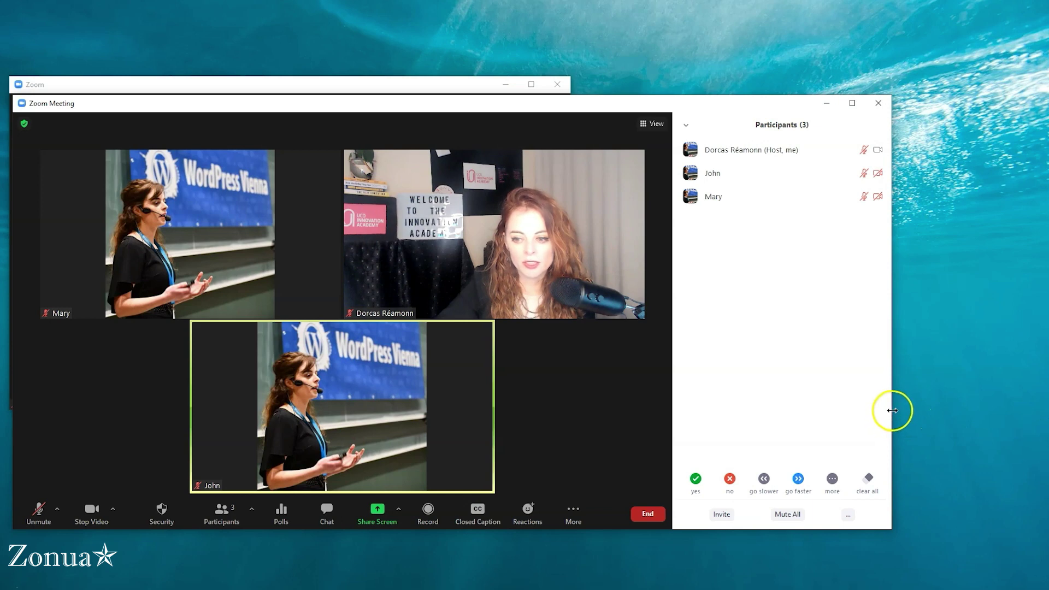
{"action": "left_click_drag", "start_coordinate": [892, 410], "coordinate": [1015, 417]}
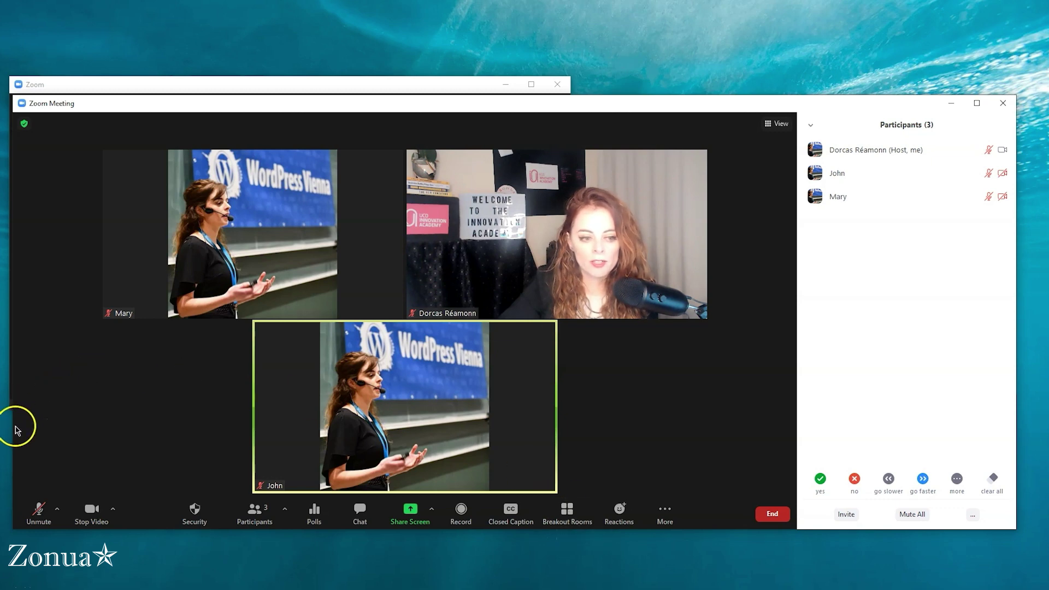
{"action": "left_click_drag", "start_coordinate": [11, 428], "coordinate": [403, 427]}
{"action": "left_click", "coordinate": [711, 518]}
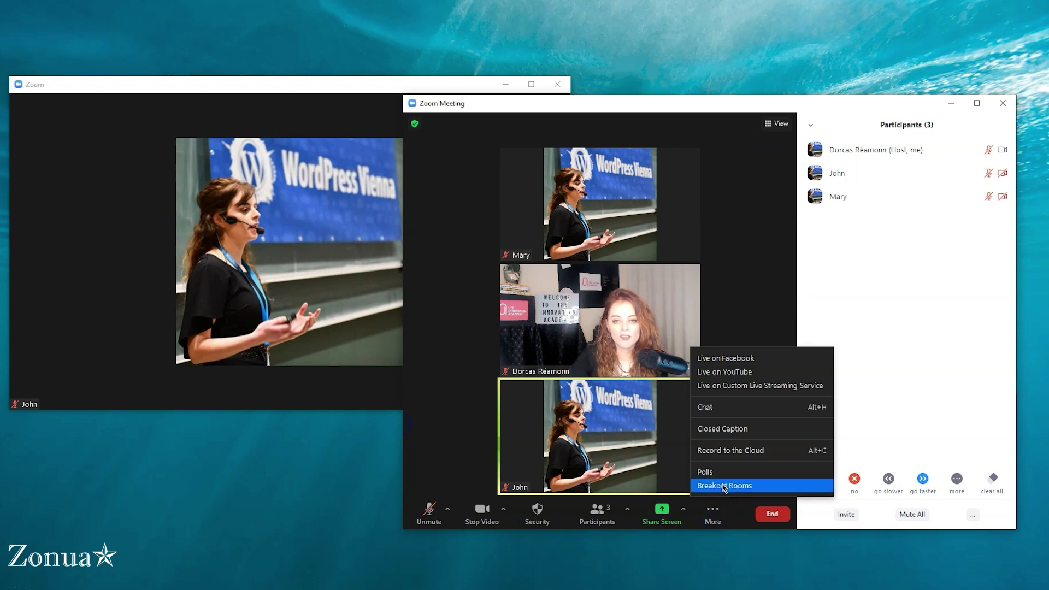
- Create 2 breakout rooms with Assign automatically, putting Mary in Room 1 and John in Room 2
{"action": "left_click", "coordinate": [752, 488]}
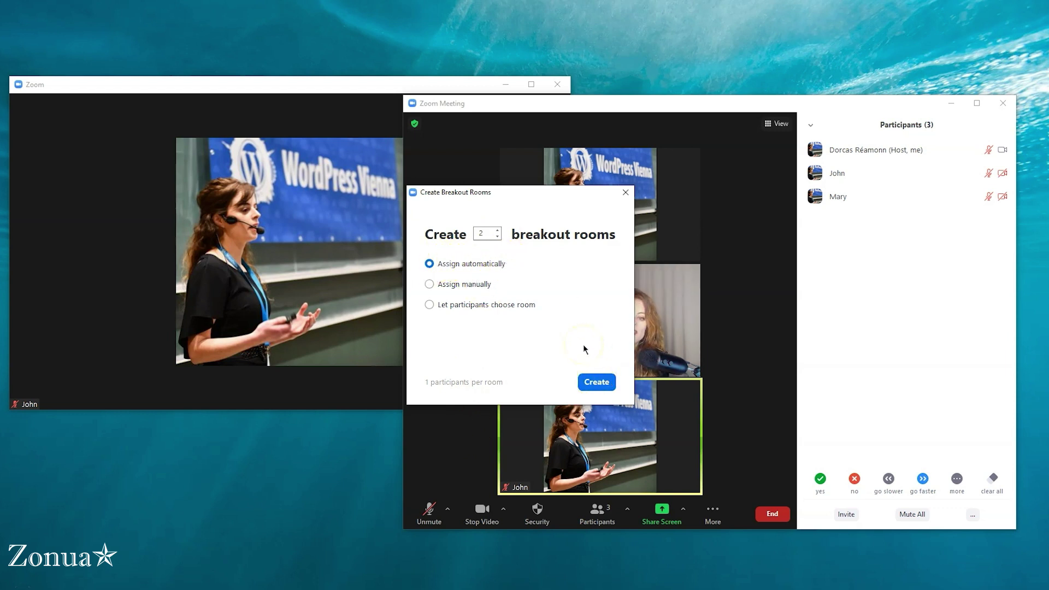
{"action": "left_click", "coordinate": [597, 382]}
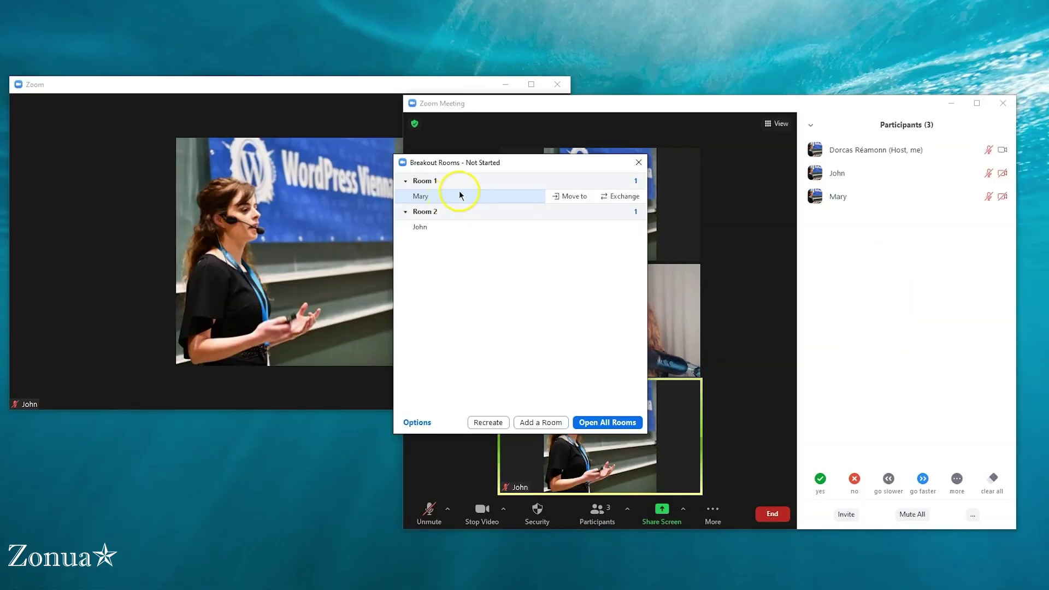
- Close the Breakout Rooms window, reopen it from More, and move it to the top
{"action": "mouse_move", "coordinate": [473, 185]}
{"action": "mouse_move", "coordinate": [459, 225]}
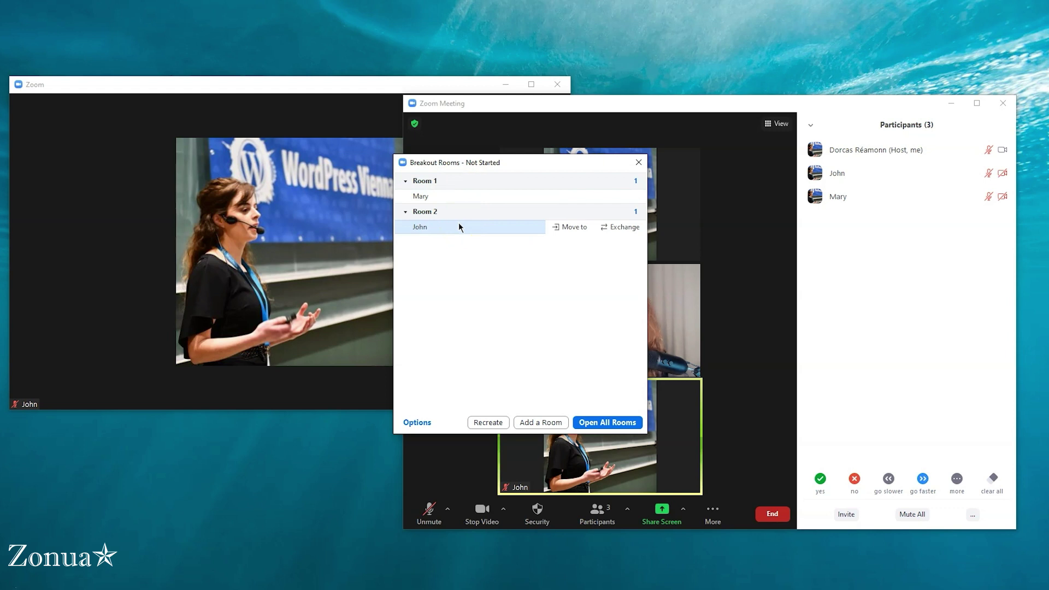
{"action": "left_click_drag", "start_coordinate": [510, 162], "coordinate": [306, 127]}
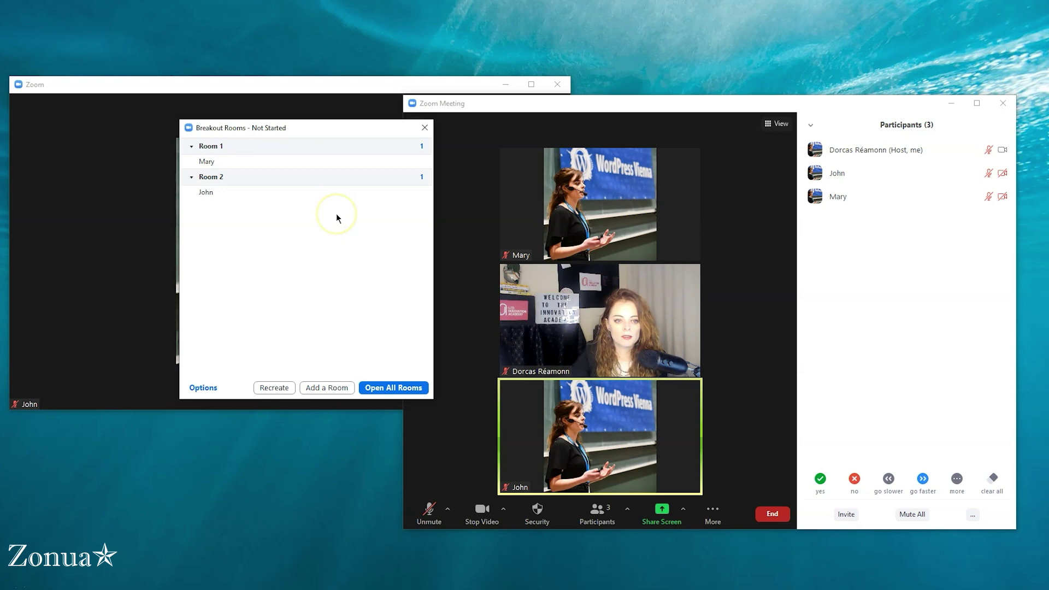
{"action": "left_click", "coordinate": [424, 128]}
{"action": "left_click", "coordinate": [729, 511]}
{"action": "left_click", "coordinate": [710, 489]}
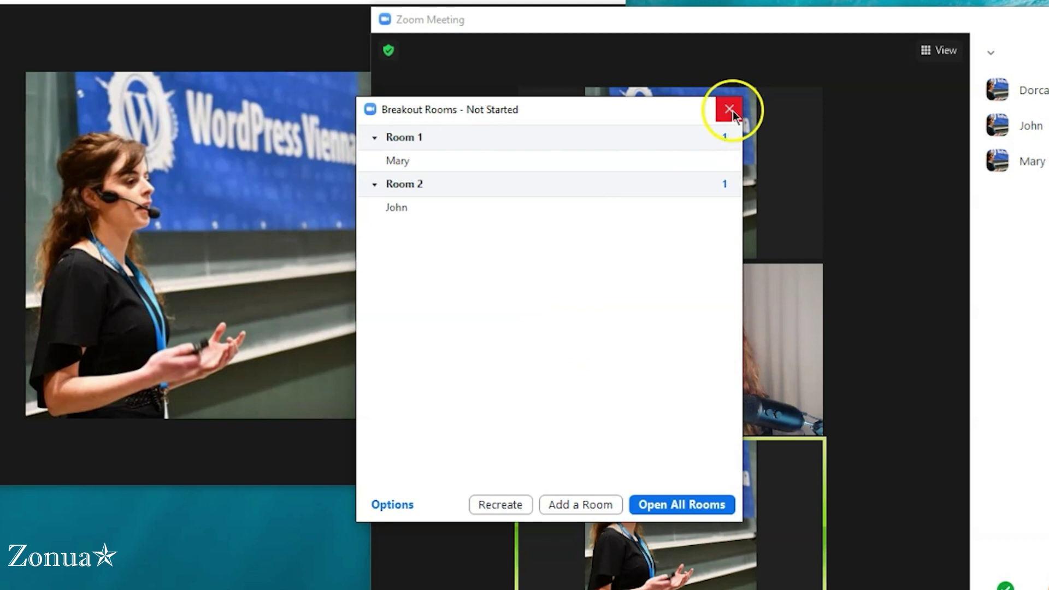
{"action": "left_click_drag", "start_coordinate": [634, 111], "coordinate": [576, 28]}
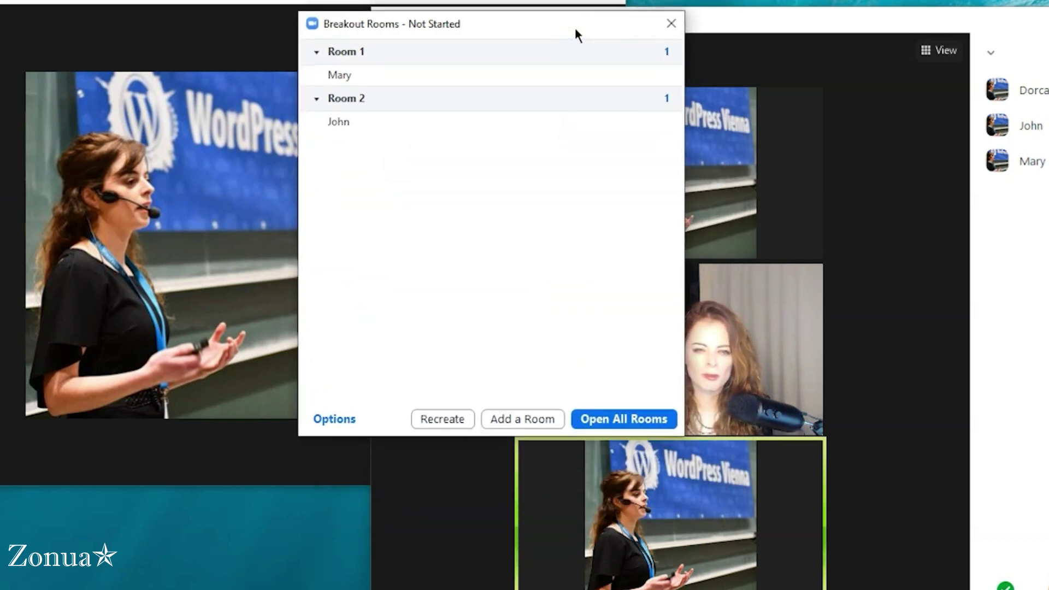
- Recreate the two breakout rooms empty with Assign manually
{"action": "left_click", "coordinate": [451, 422]}
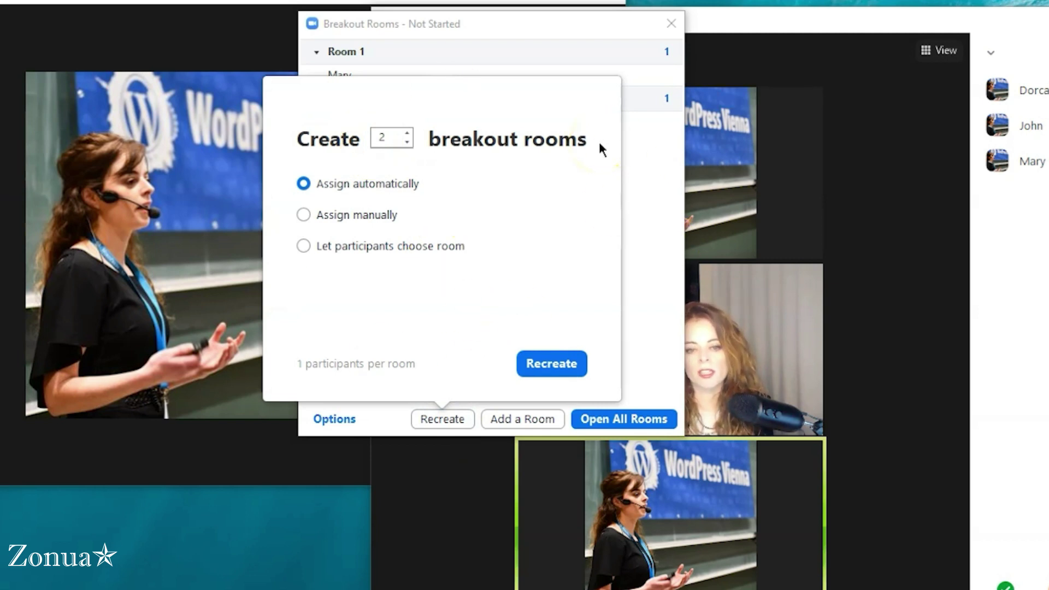
{"action": "left_click", "coordinate": [367, 216]}
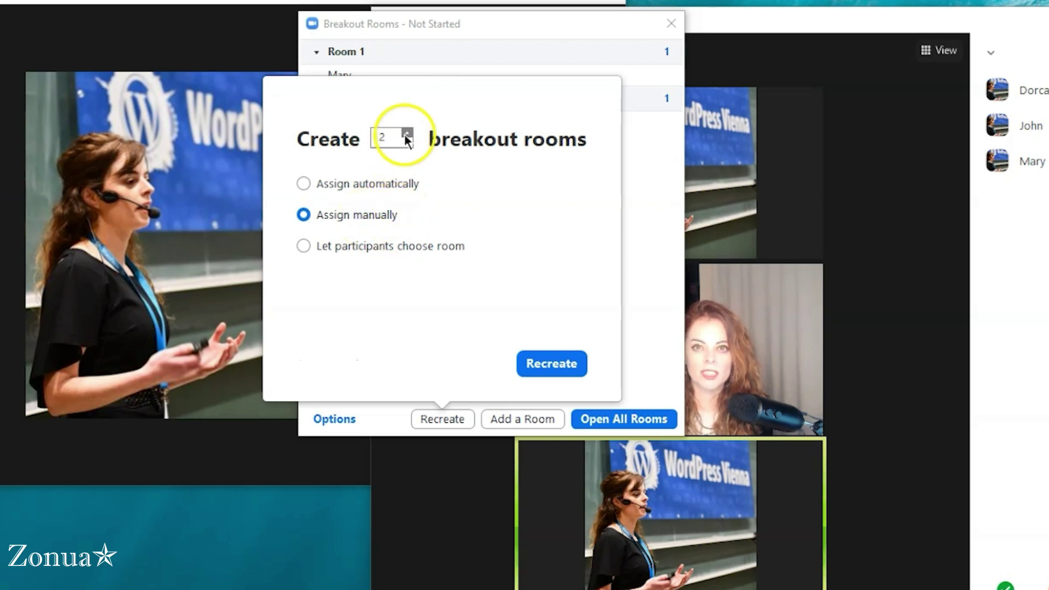
{"action": "left_click", "coordinate": [573, 366]}
{"action": "mouse_move", "coordinate": [454, 62]}
{"action": "left_click", "coordinate": [316, 52]}
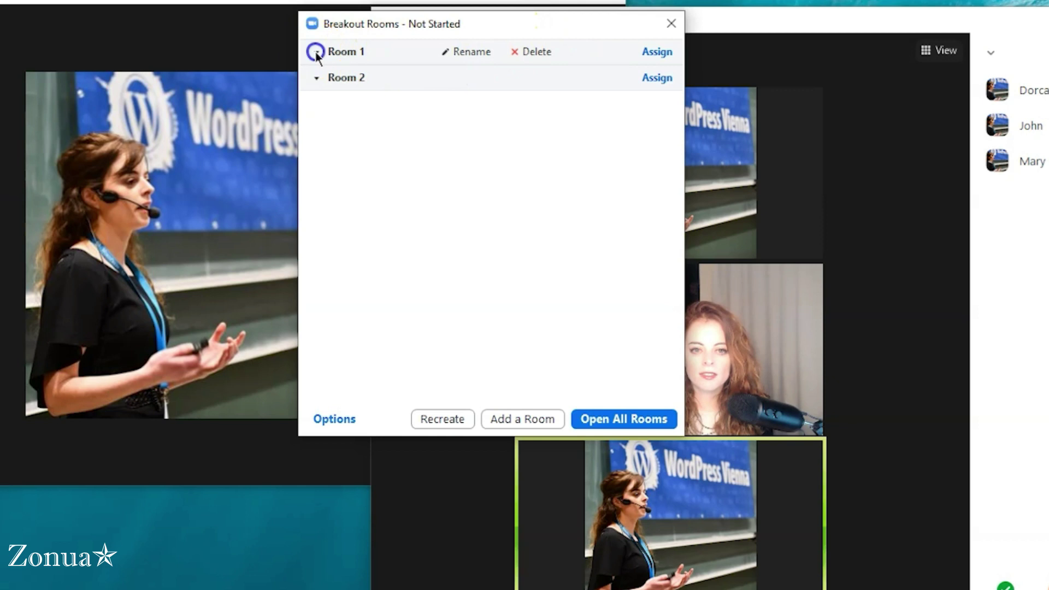
{"action": "left_click", "coordinate": [316, 78]}
{"action": "left_click", "coordinate": [316, 51]}
{"action": "left_click", "coordinate": [317, 77]}
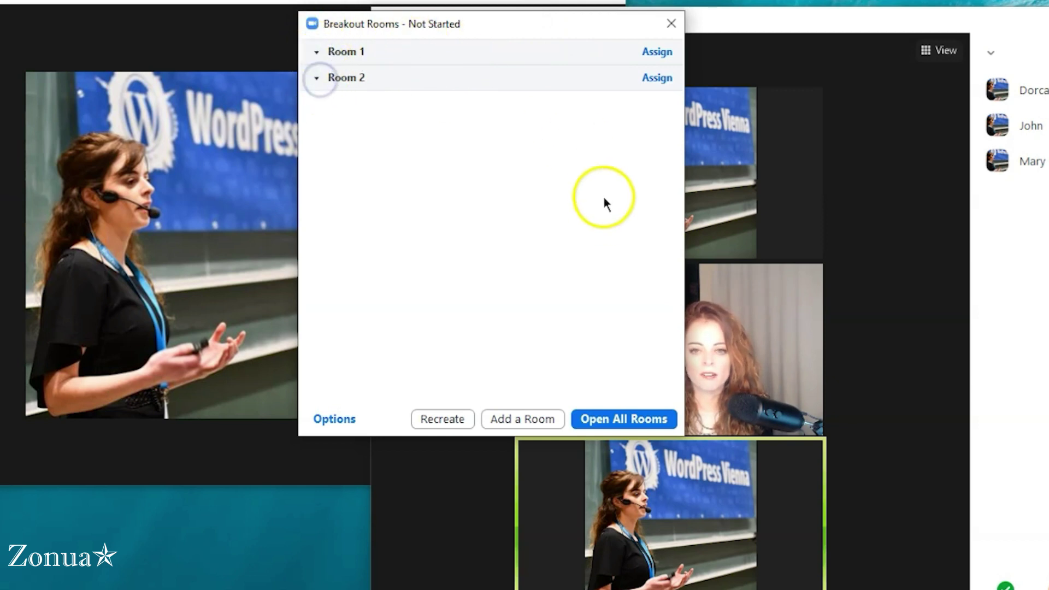
- Assign both John and Mary to Room 1, leaving Room 2 empty
{"action": "left_click", "coordinate": [664, 51]}
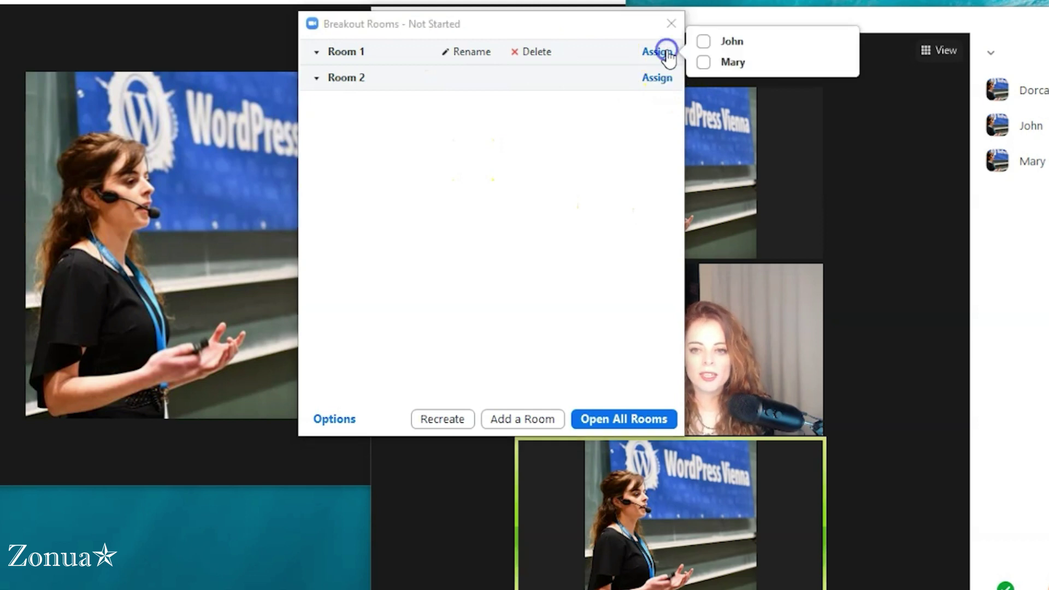
{"action": "left_click", "coordinate": [703, 41]}
{"action": "left_click", "coordinate": [658, 98]}
{"action": "left_click", "coordinate": [705, 98]}
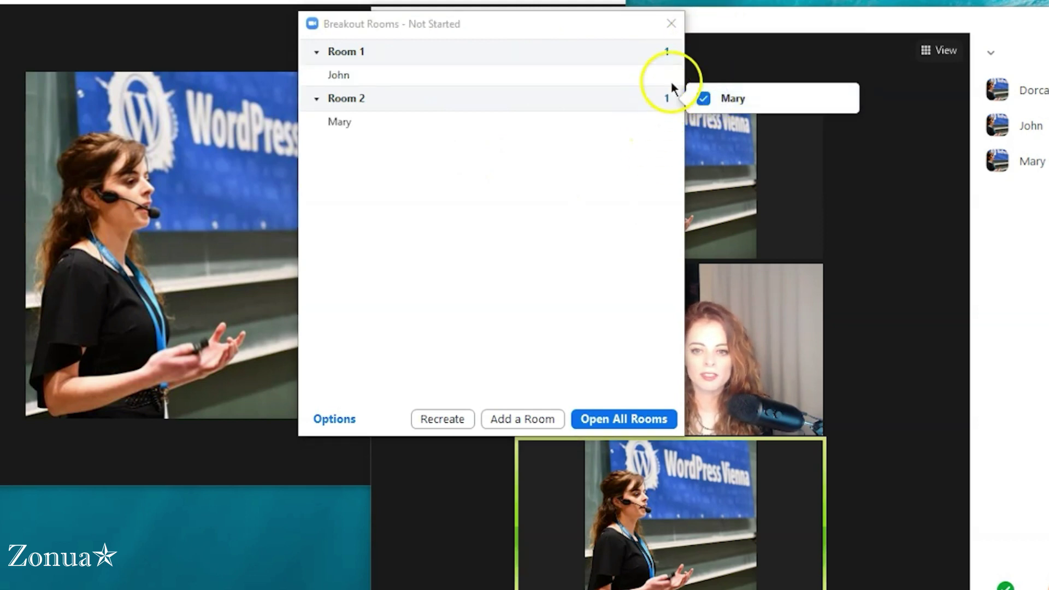
{"action": "left_click", "coordinate": [670, 99]}
{"action": "left_click", "coordinate": [670, 99]}
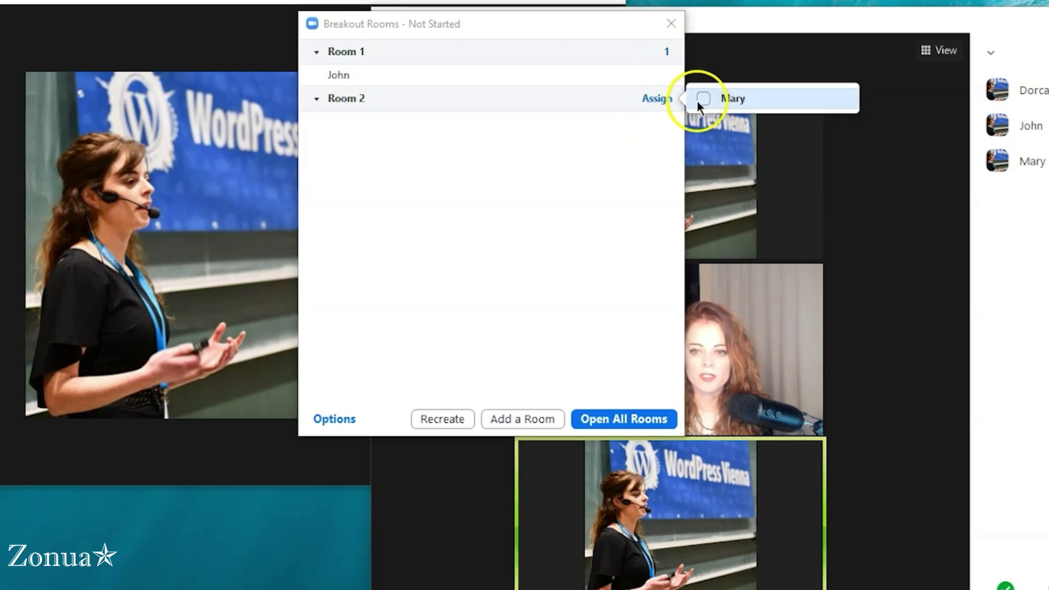
{"action": "left_click", "coordinate": [672, 53]}
{"action": "left_click", "coordinate": [704, 63]}
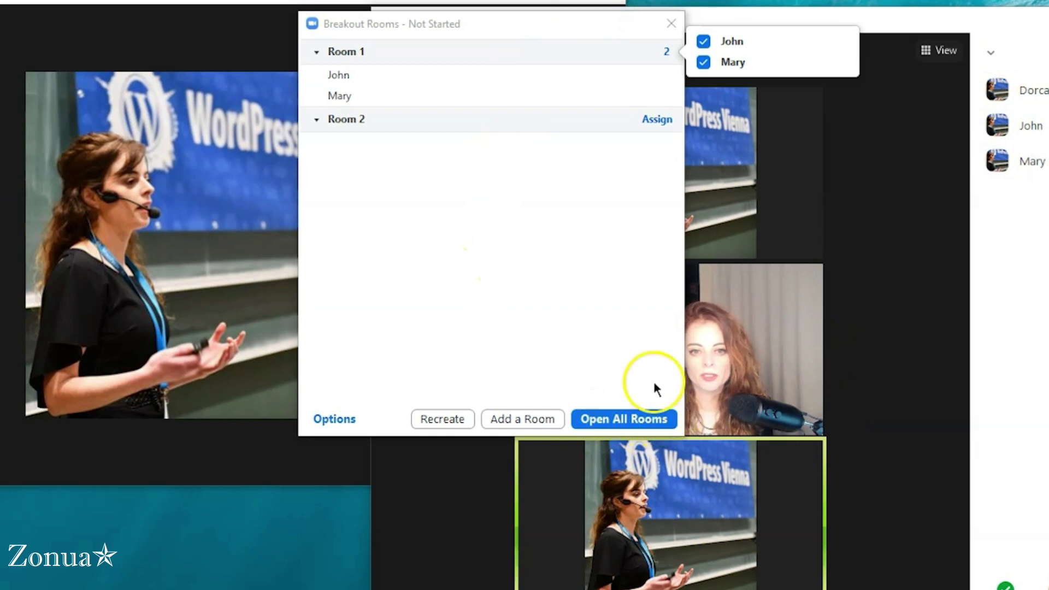
- Try the 'Let participants choose room' recreate option, then close the dialog without applying
{"action": "left_click", "coordinate": [440, 420]}
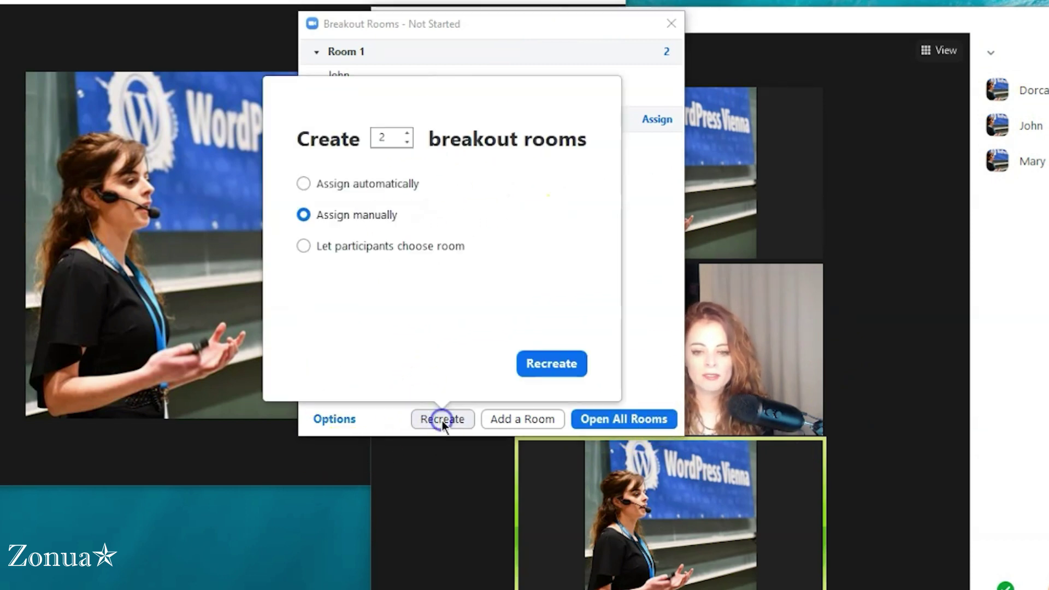
{"action": "left_click", "coordinate": [342, 241]}
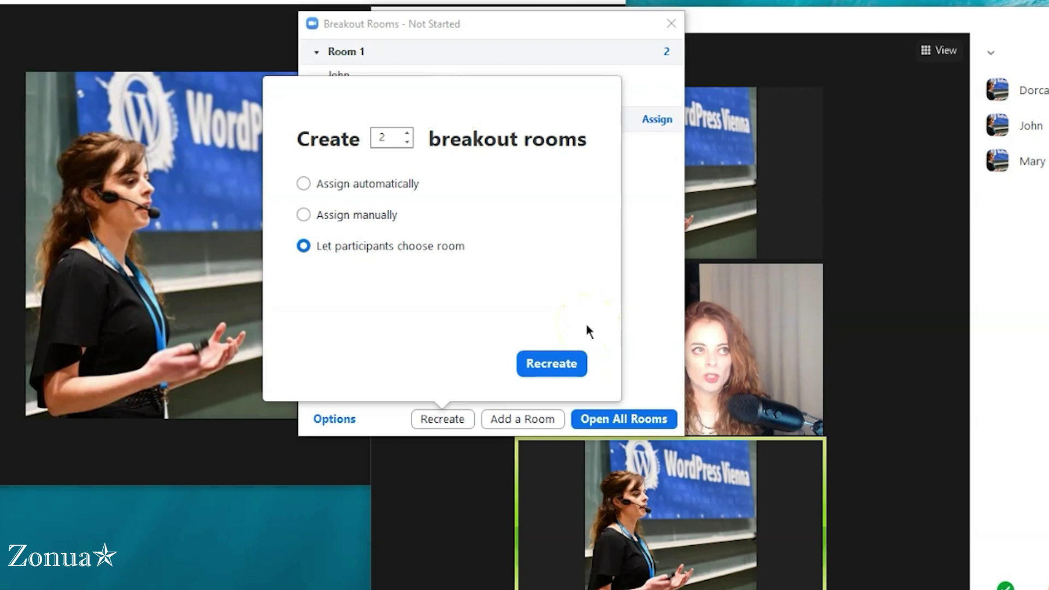
{"action": "left_click", "coordinate": [575, 290]}
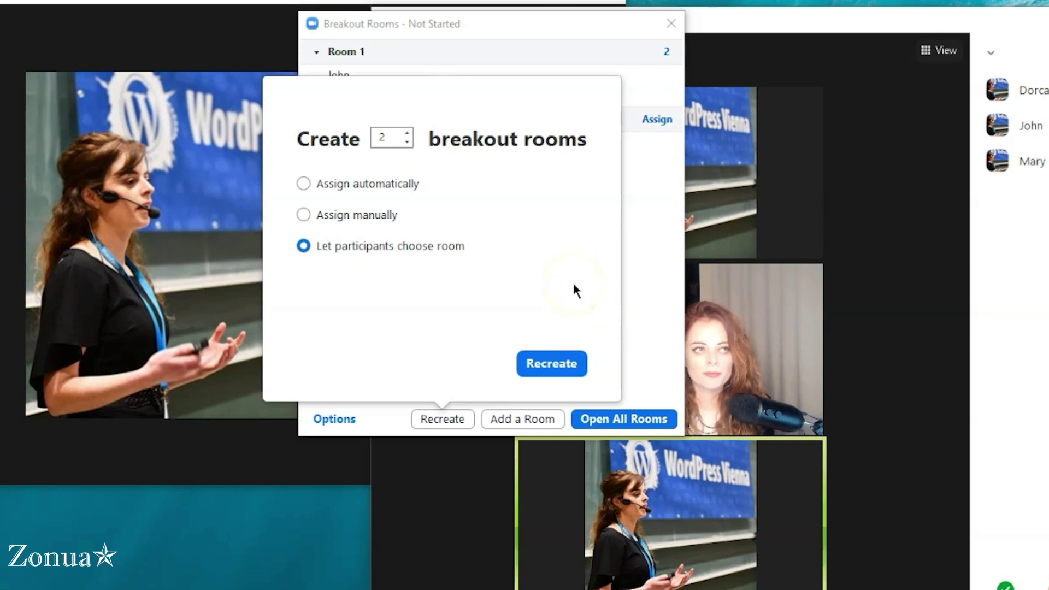
{"action": "left_click", "coordinate": [570, 277]}
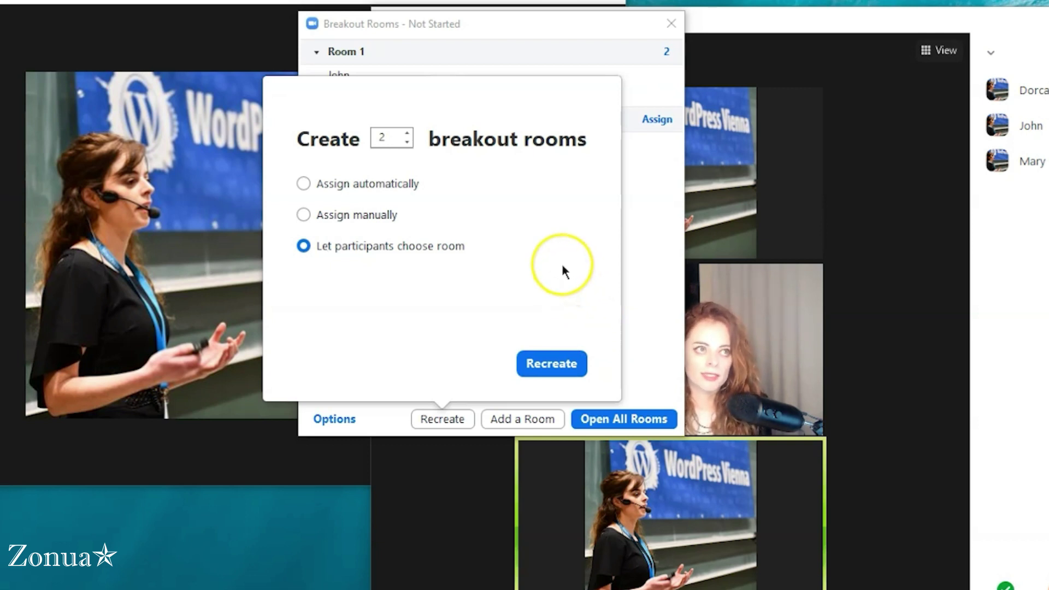
{"action": "left_click", "coordinate": [581, 247]}
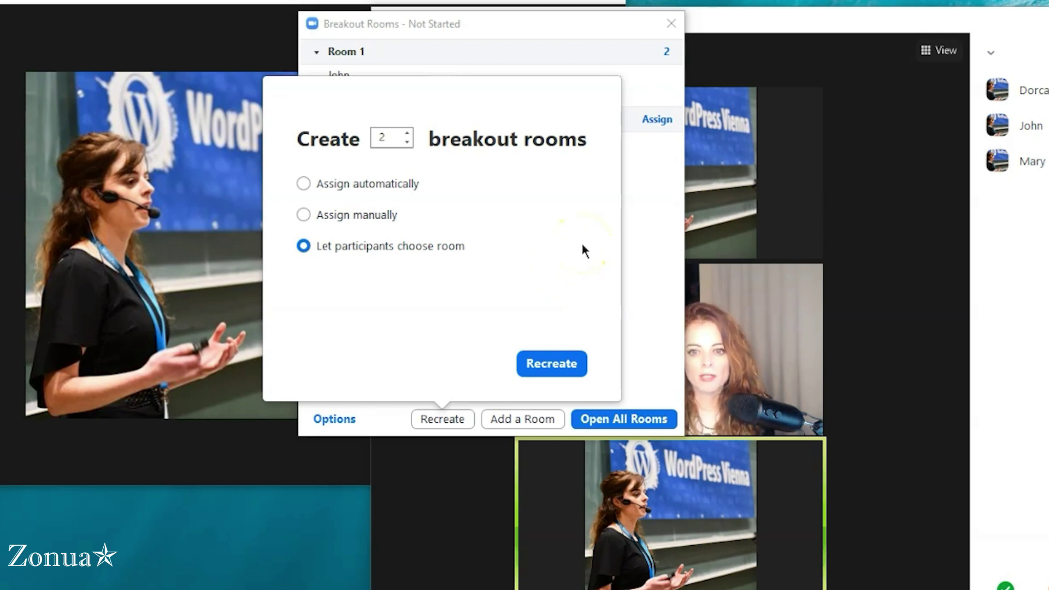
{"action": "left_click", "coordinate": [642, 274]}
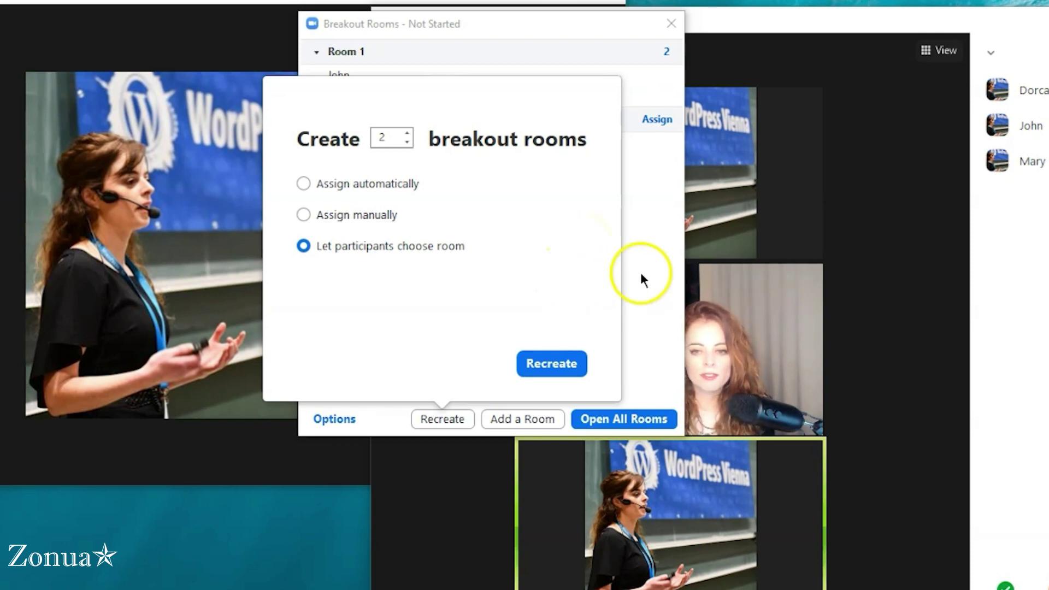
- Reopen the recreate choices and select Assign automatically for the 2 rooms
{"action": "left_click", "coordinate": [447, 424]}
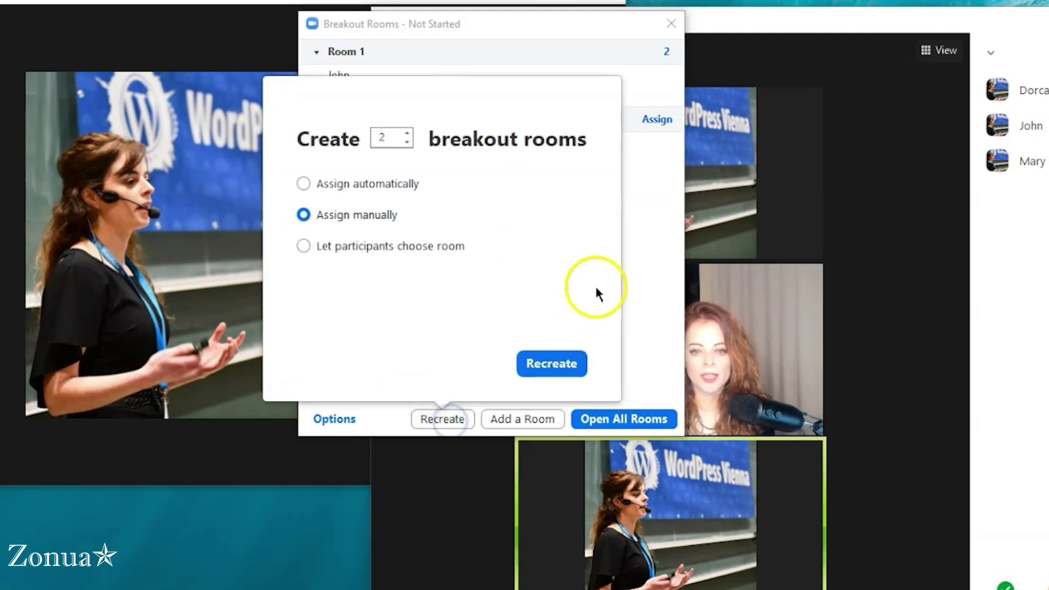
{"action": "left_click", "coordinate": [628, 270]}
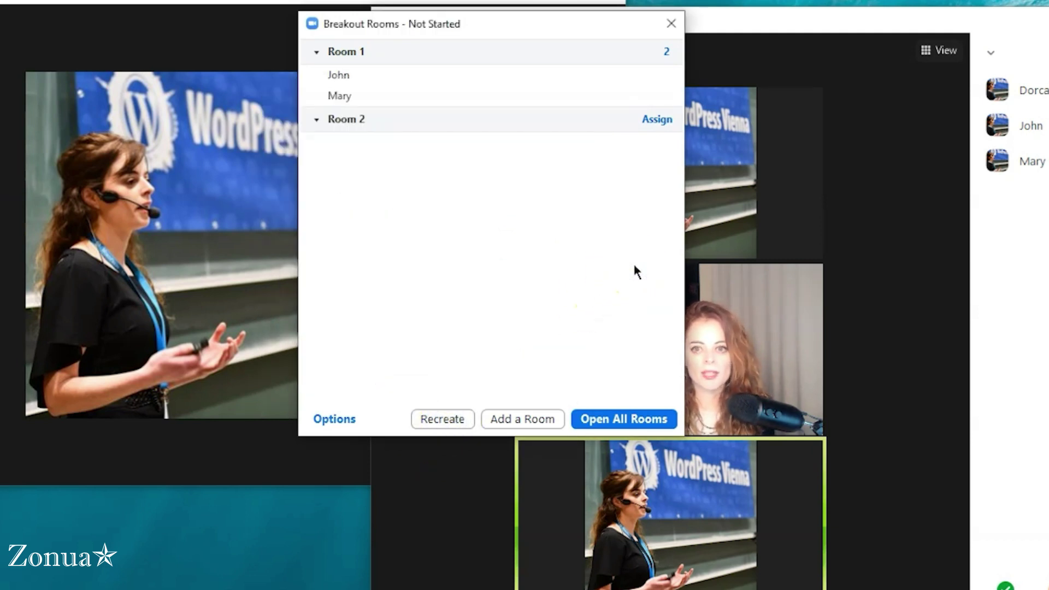
{"action": "left_click", "coordinate": [457, 419]}
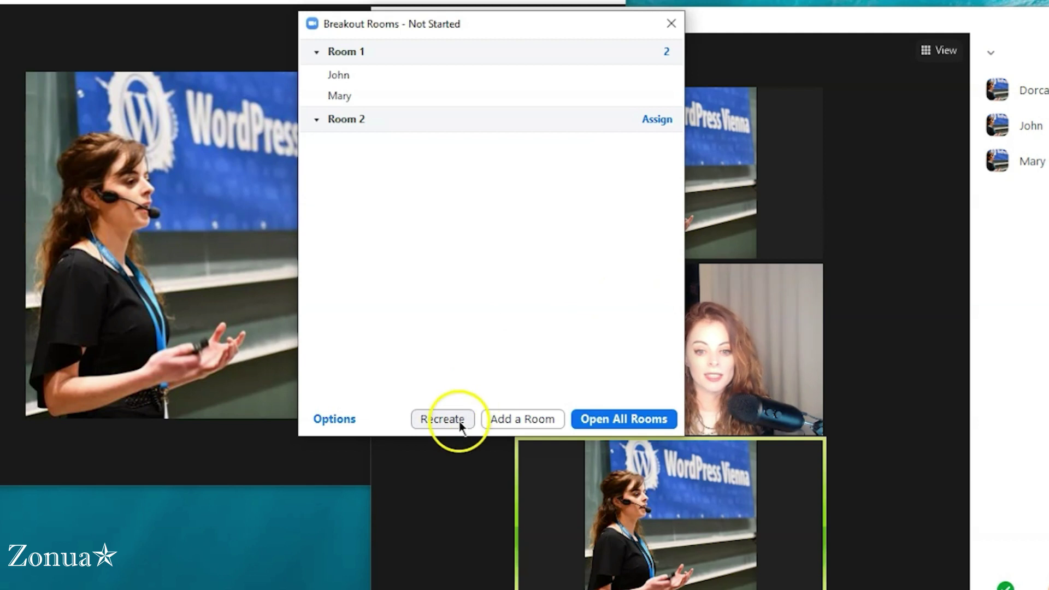
{"action": "left_click", "coordinate": [374, 182]}
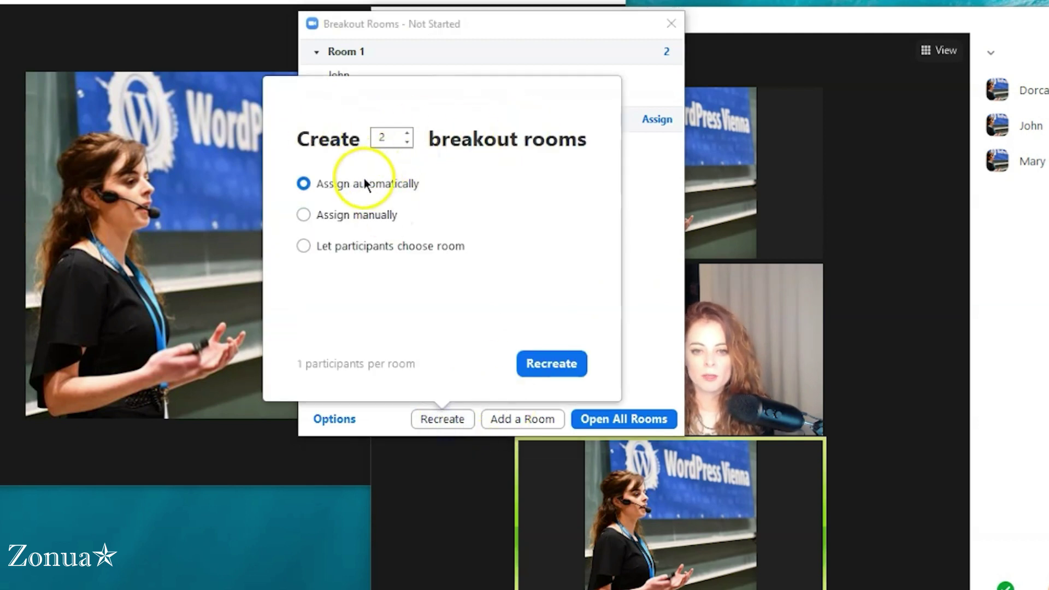
- Recreate the rooms automatically, then pick 'Let participants choose room' in the recreate choices
{"action": "left_click", "coordinate": [545, 369]}
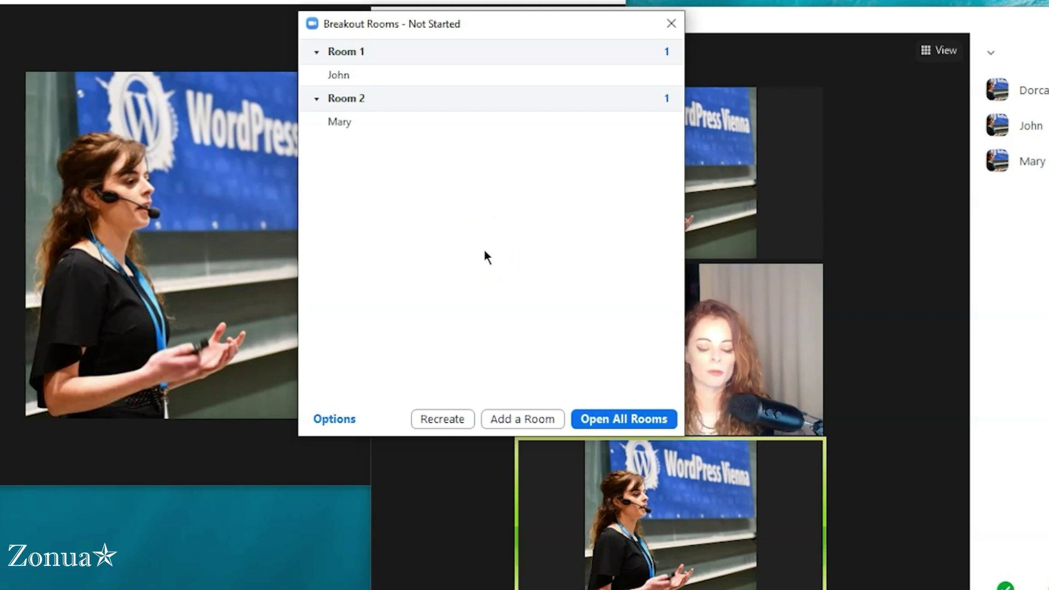
{"action": "left_click", "coordinate": [451, 421]}
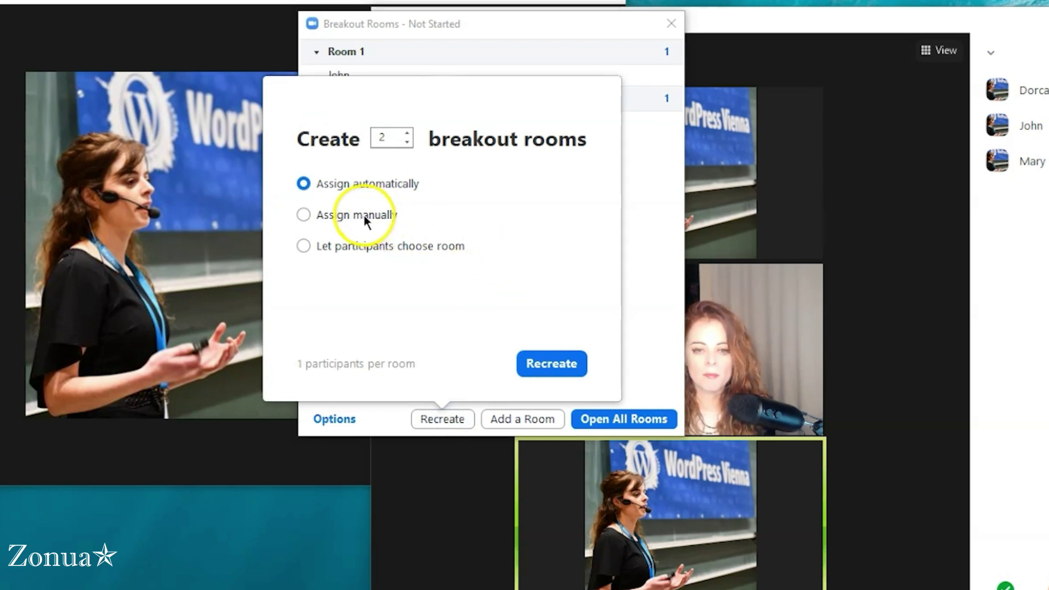
{"action": "left_click", "coordinate": [332, 246]}
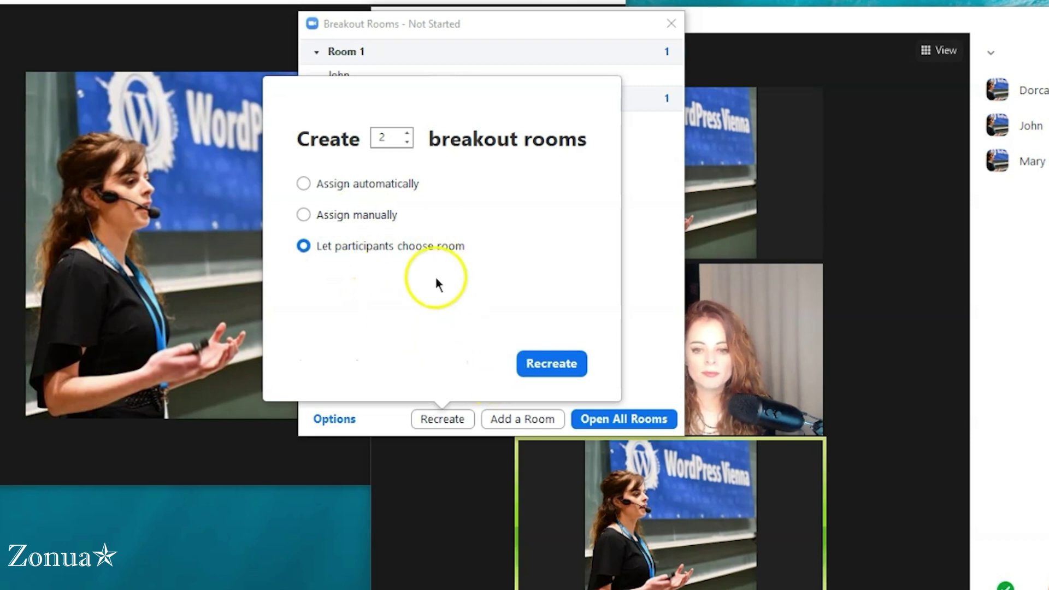
{"action": "left_click", "coordinate": [552, 363]}
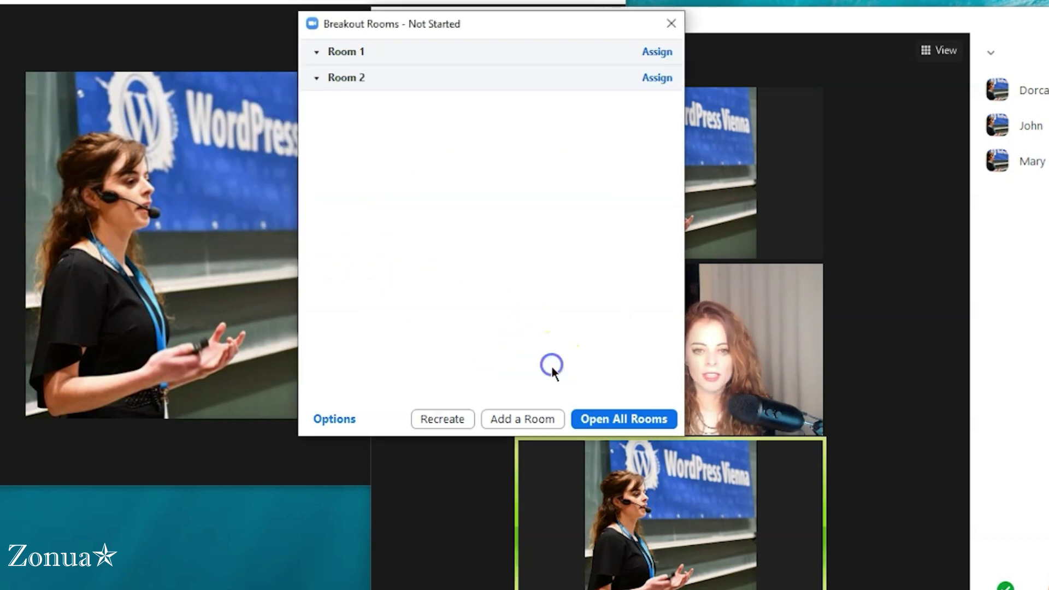
{"action": "mouse_move", "coordinate": [480, 51]}
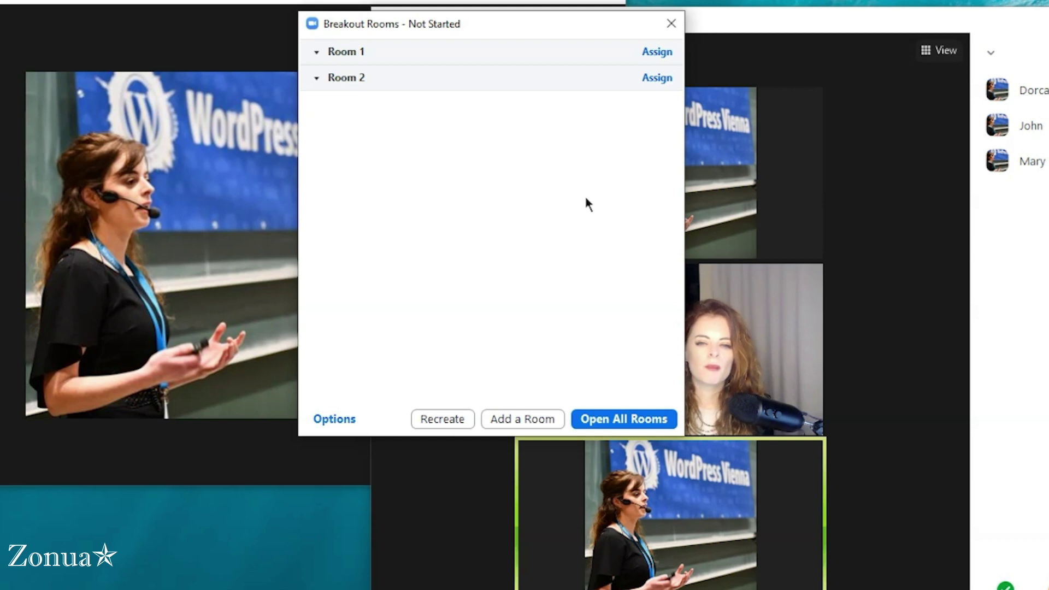
{"action": "mouse_move", "coordinate": [515, 62]}
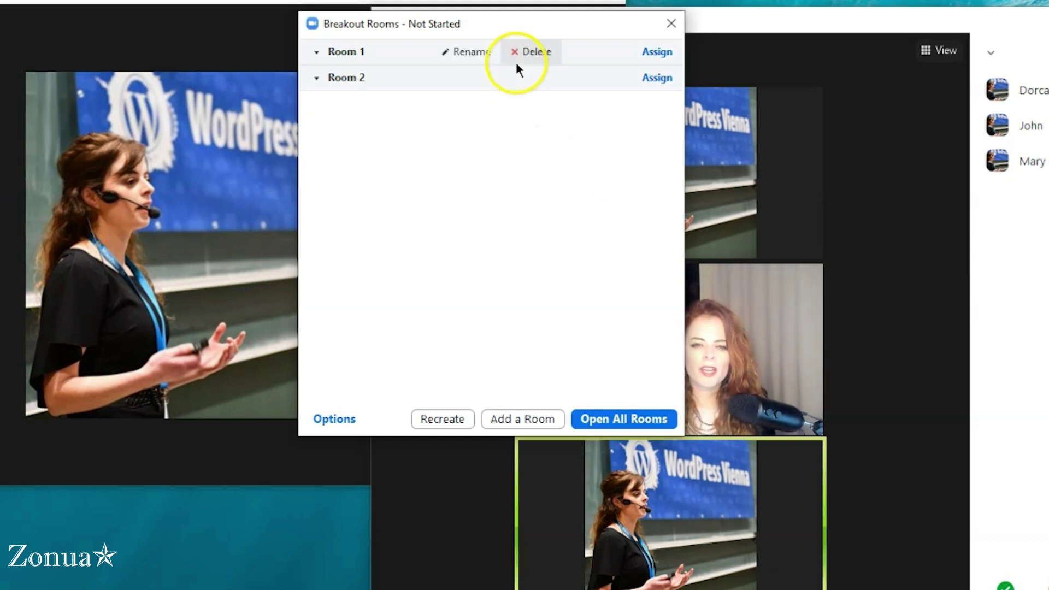
- Rename Room 1 to 'Team 1' and open all breakout rooms
{"action": "left_click", "coordinate": [485, 60]}
{"action": "type", "text": "gROUP"}
{"action": "key", "text": "BackSpace"}
{"action": "key", "text": "BackSpace"}
{"action": "key", "text": "BackSpace"}
{"action": "key", "text": "BackSpace"}
{"action": "key", "text": "BackSpace"}
{"action": "type", "text": "Group 1"}
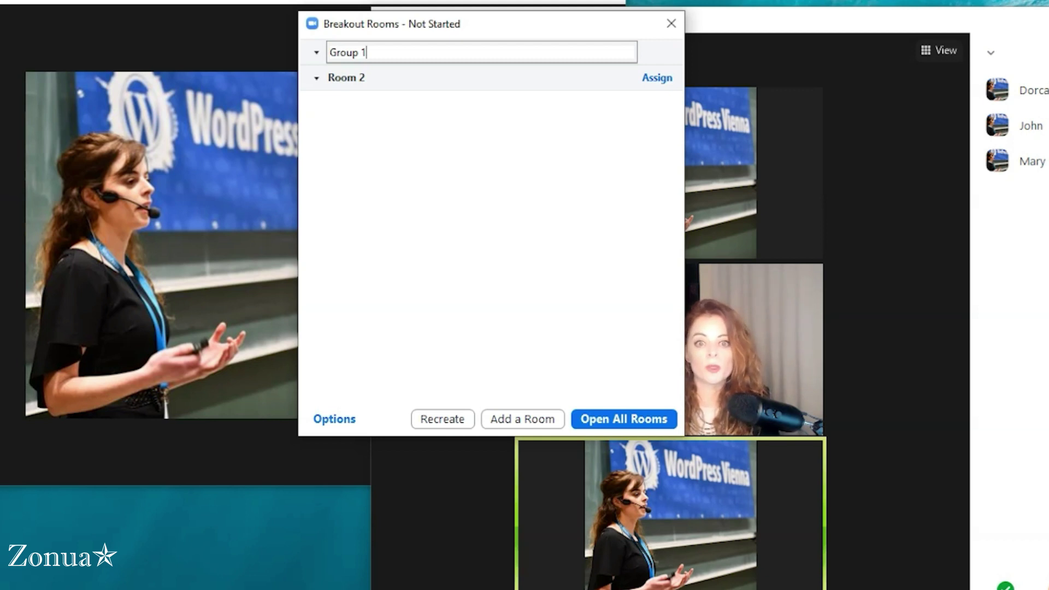
{"action": "key", "text": "ctrl+a"}
{"action": "type", "text": "Team 1"}
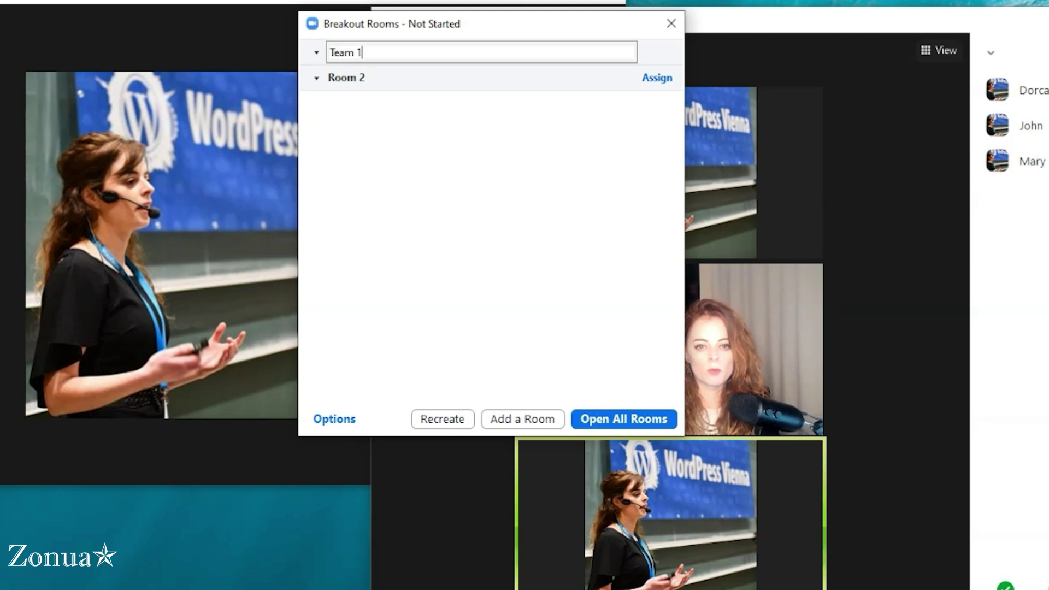
{"action": "key", "text": "ctrl+a"}
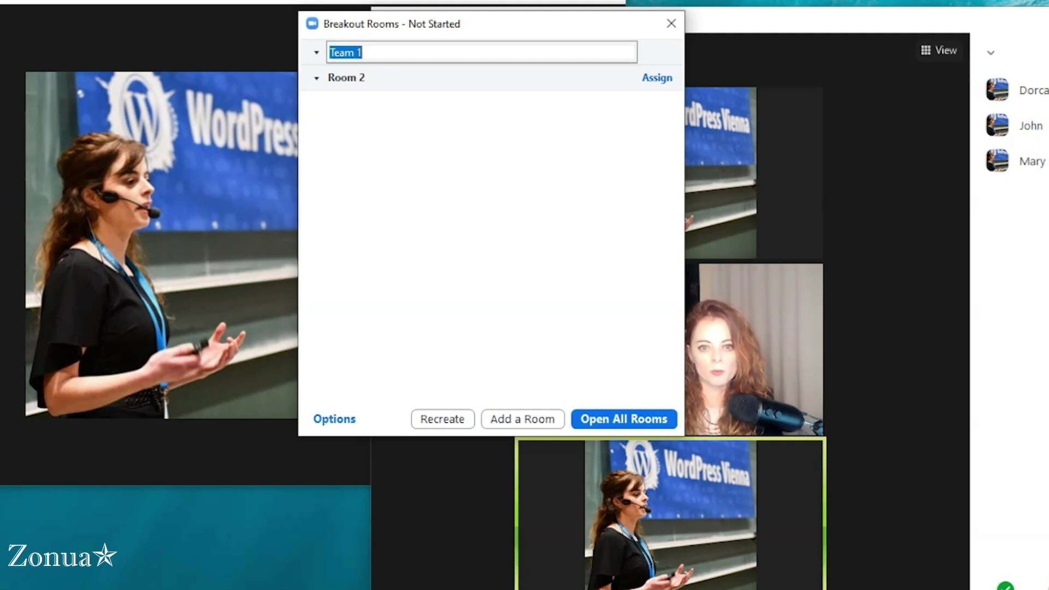
{"action": "left_click", "coordinate": [443, 181]}
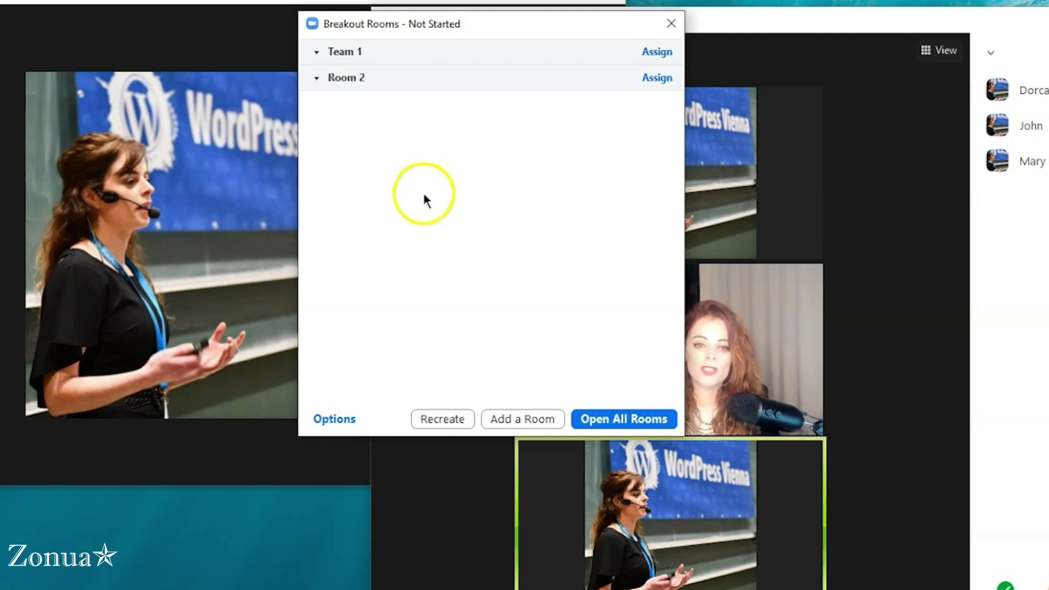
{"action": "mouse_move", "coordinate": [328, 68]}
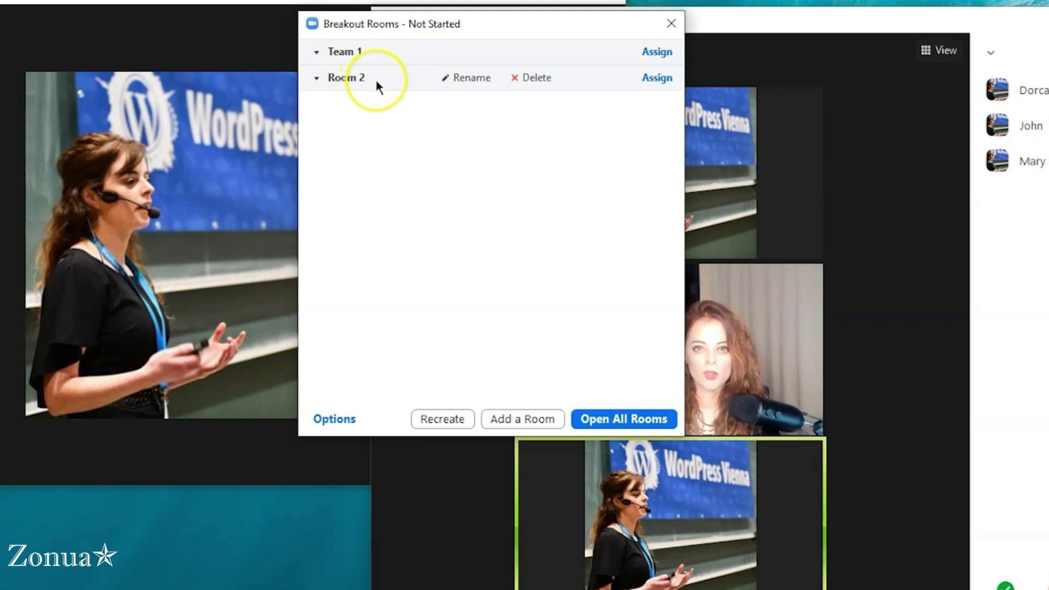
{"action": "left_click", "coordinate": [641, 419]}
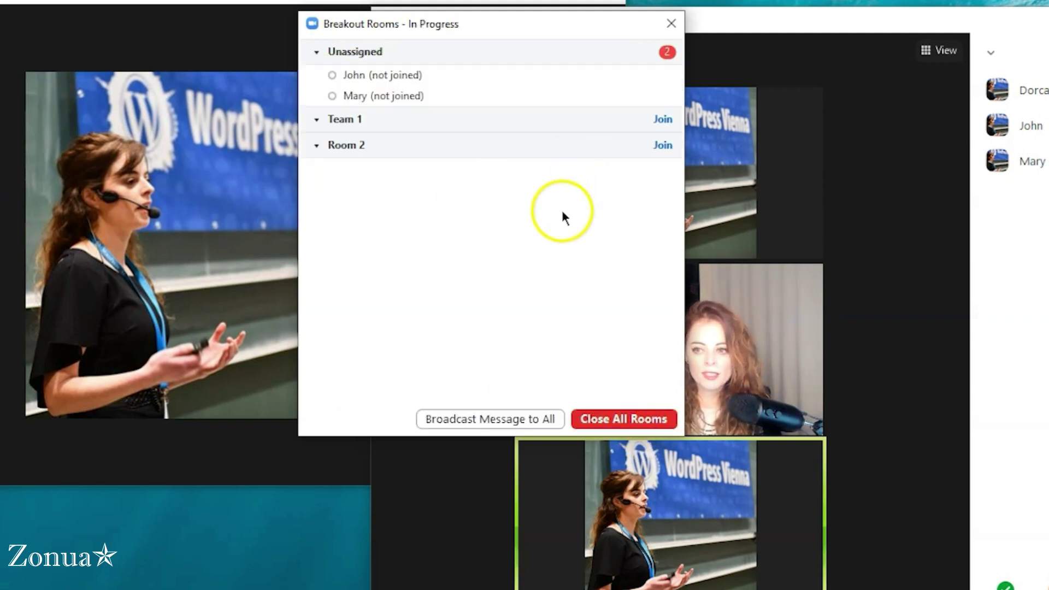
- Look over Team 1's members, then close all running breakout rooms
{"action": "left_click", "coordinate": [361, 120]}
{"action": "left_click", "coordinate": [376, 119]}
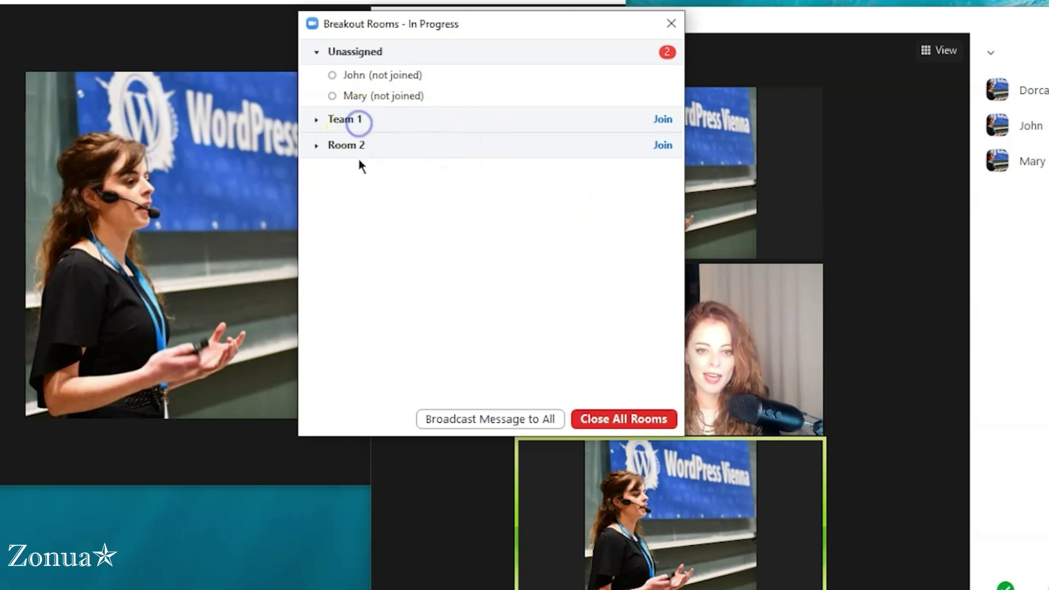
{"action": "left_click", "coordinate": [369, 117]}
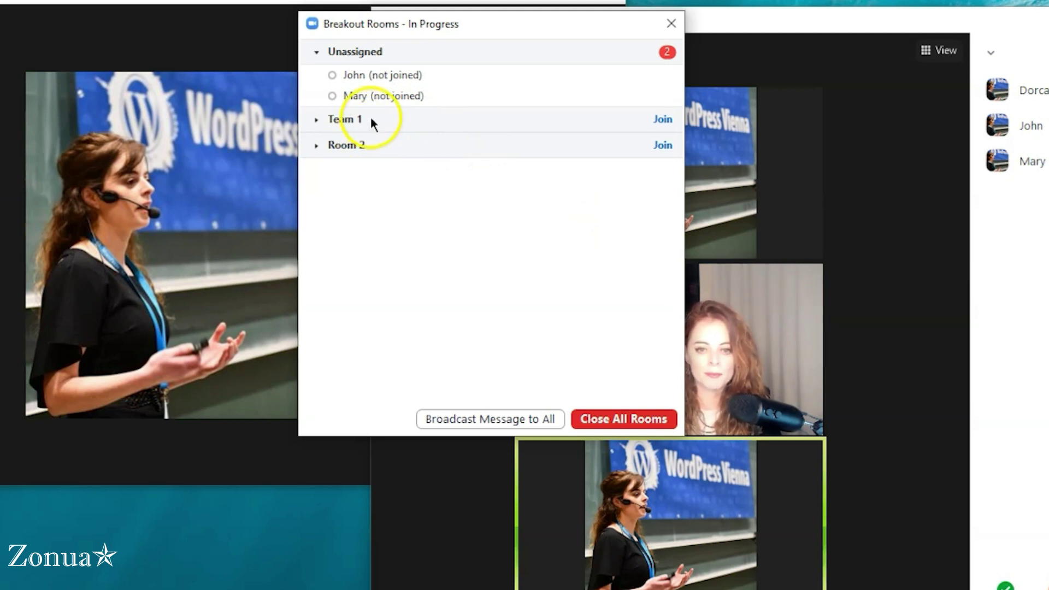
{"action": "left_click", "coordinate": [623, 419]}
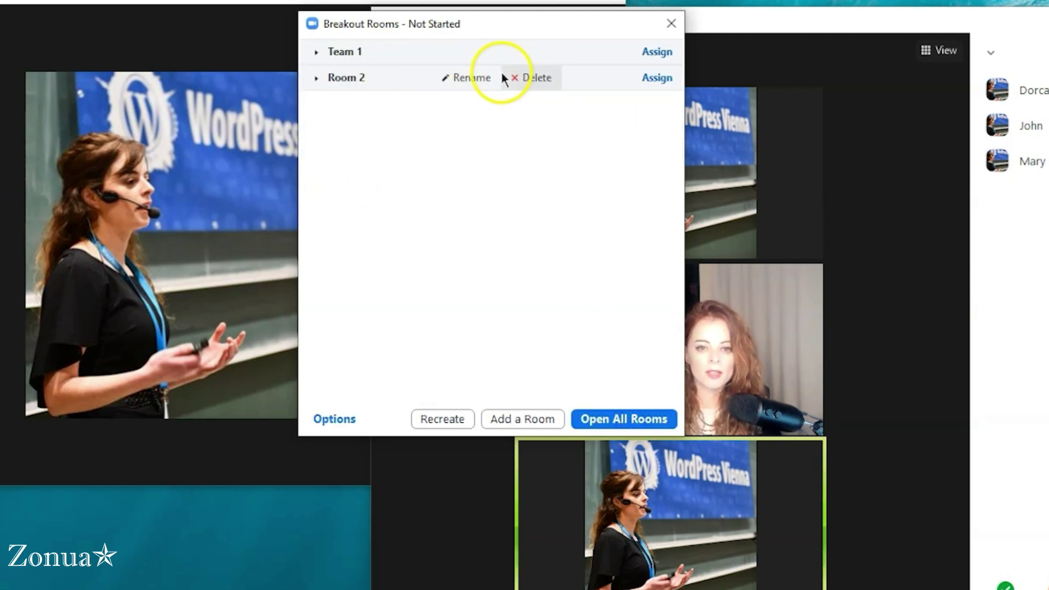
- Rename Room 2 to 'Team 2'
{"action": "left_click", "coordinate": [476, 78]}
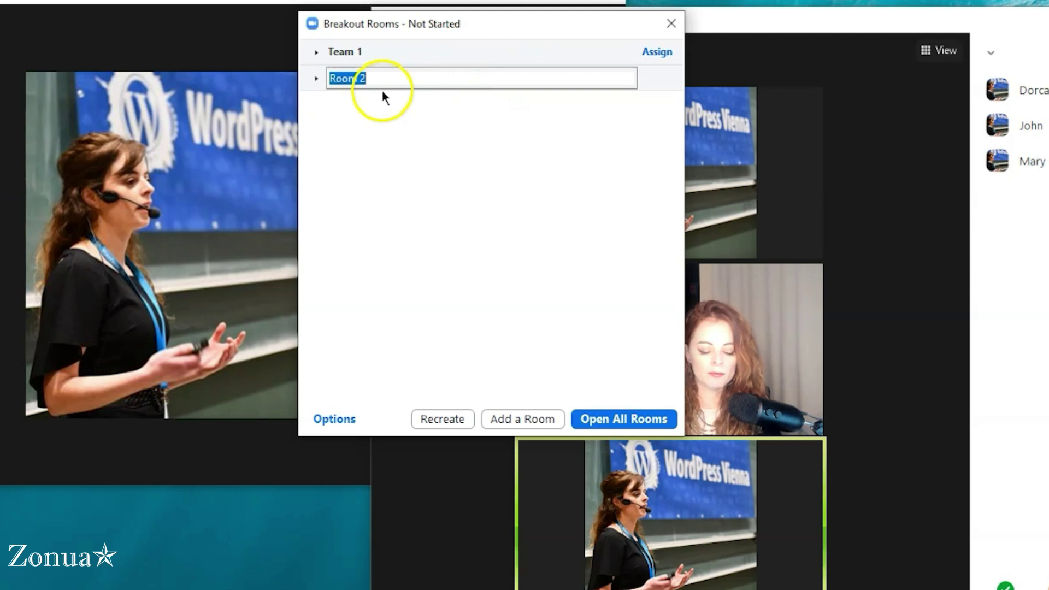
{"action": "type", "text": "Team 2"}
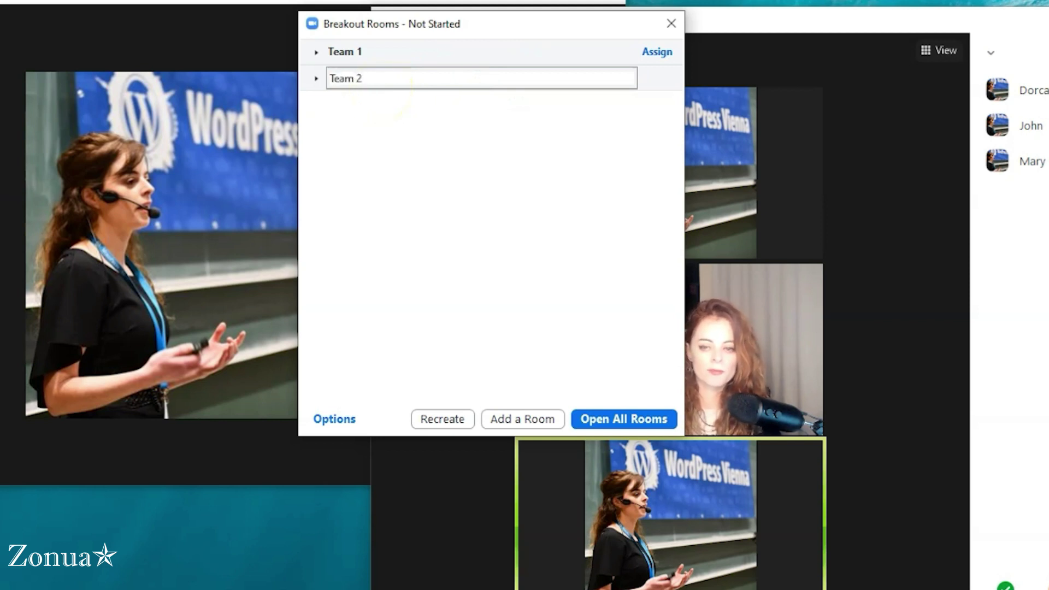
{"action": "left_click", "coordinate": [386, 186]}
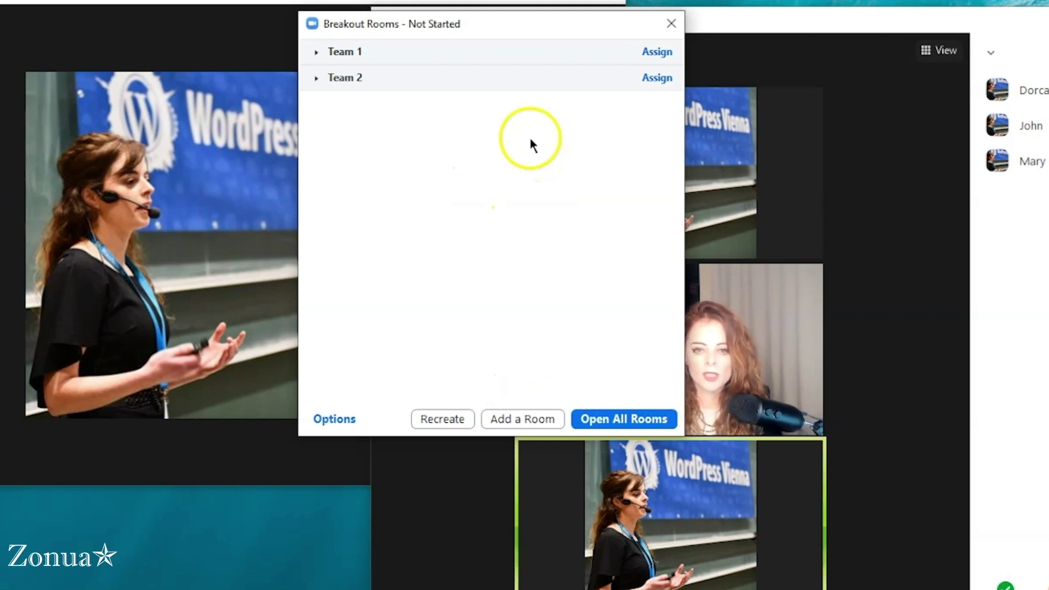
- Check Options, then recreate Room 1 and Room 2 with automatic assignment, one participant each
{"action": "left_click", "coordinate": [335, 420]}
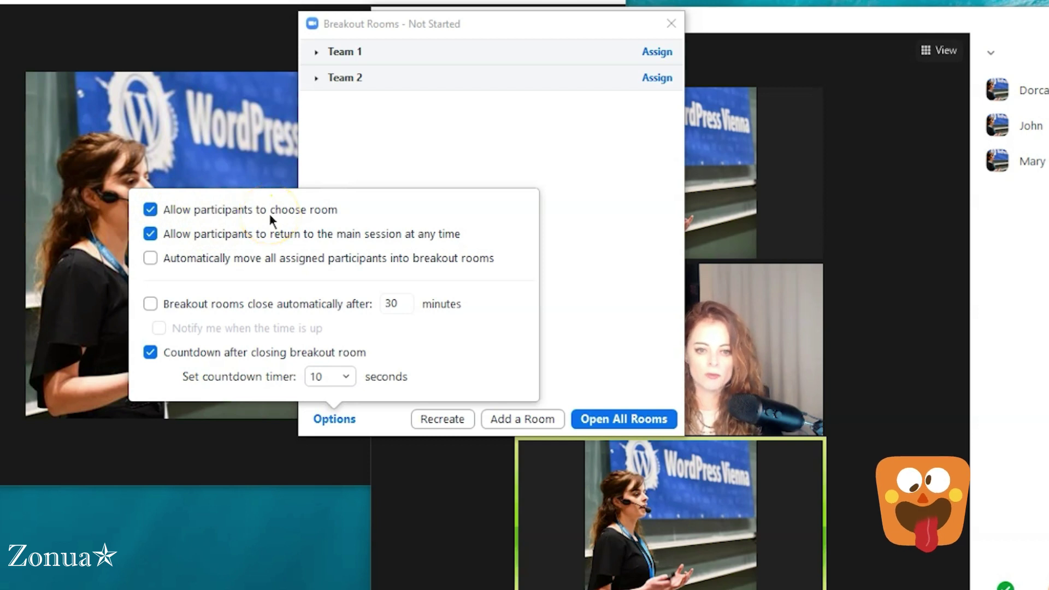
{"action": "left_click", "coordinate": [409, 162]}
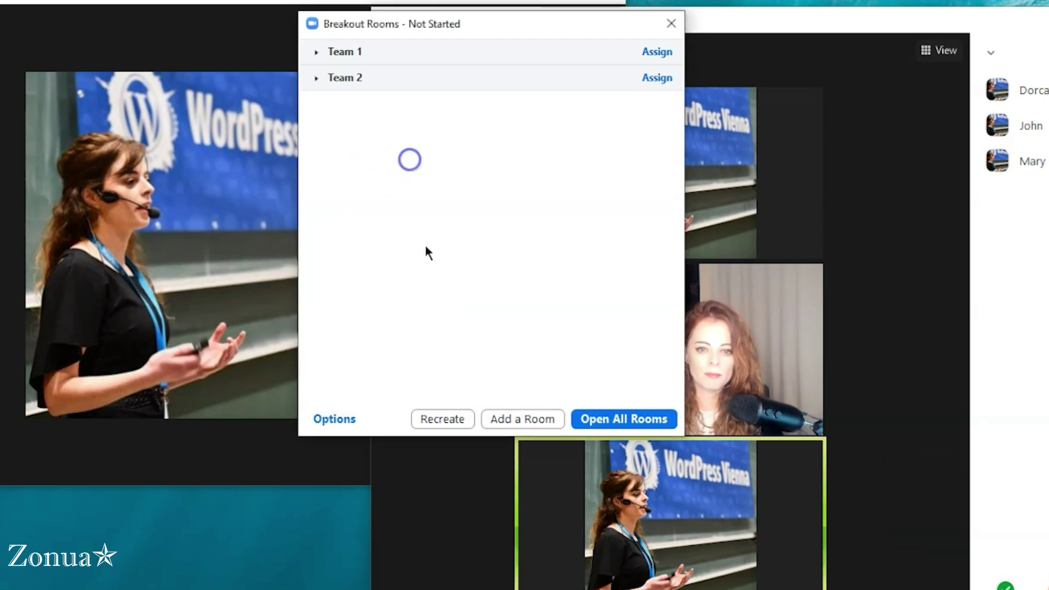
{"action": "left_click", "coordinate": [456, 423]}
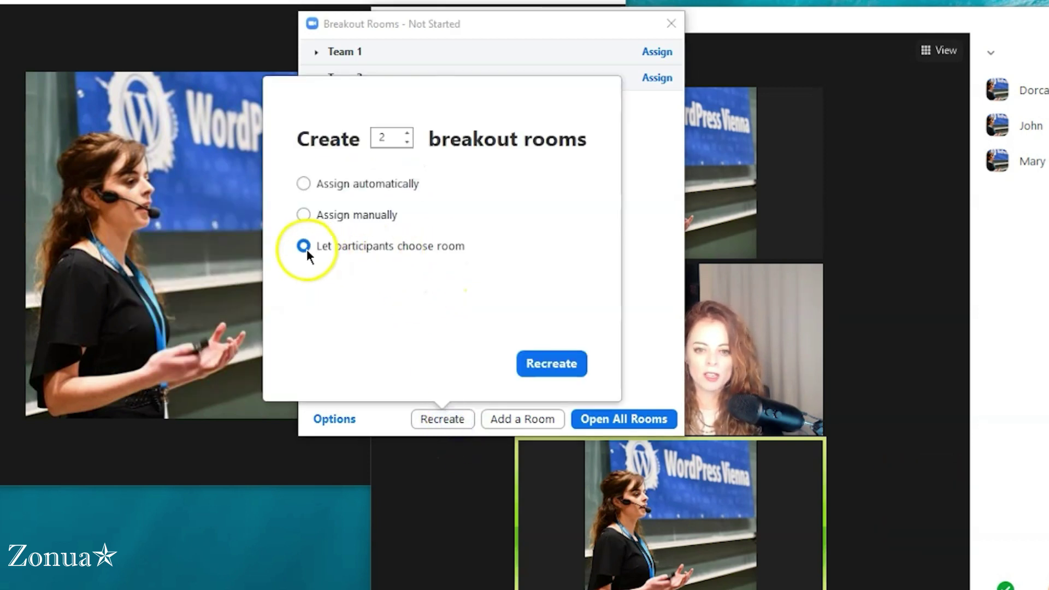
{"action": "left_click", "coordinate": [339, 181]}
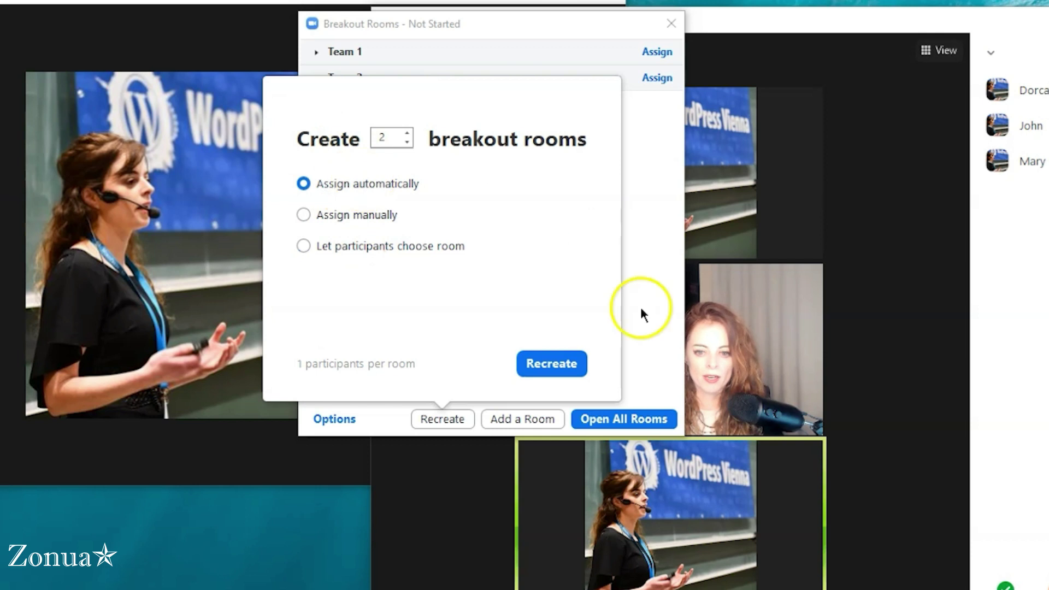
{"action": "left_click", "coordinate": [556, 366]}
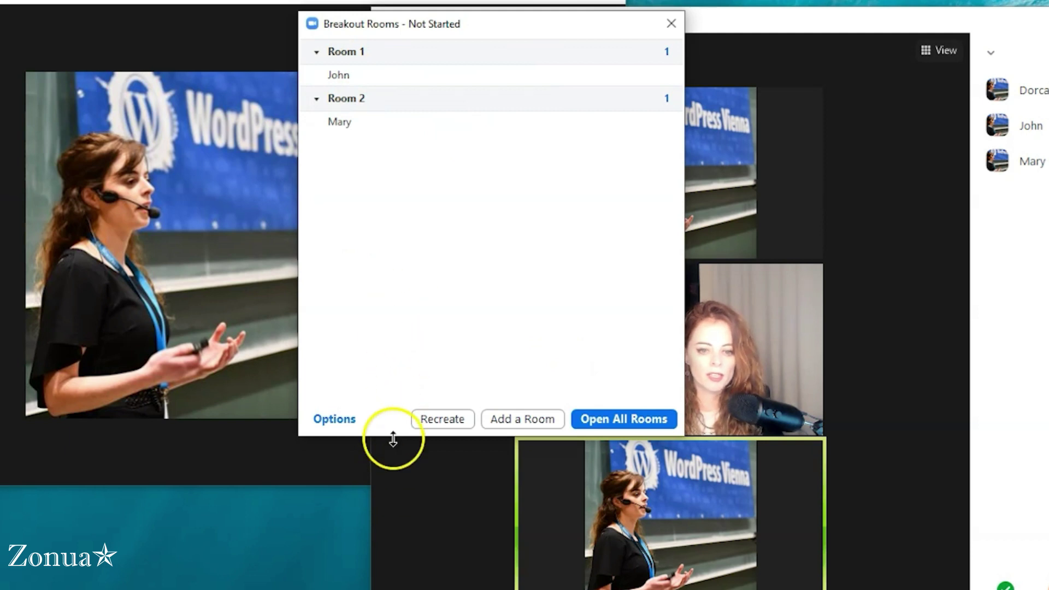
- Rename Room 1 to 'Team 1' and Room 2 to 'team 2', then show the room options
{"action": "left_click", "coordinate": [459, 49]}
{"action": "type", "text": "Team 1"}
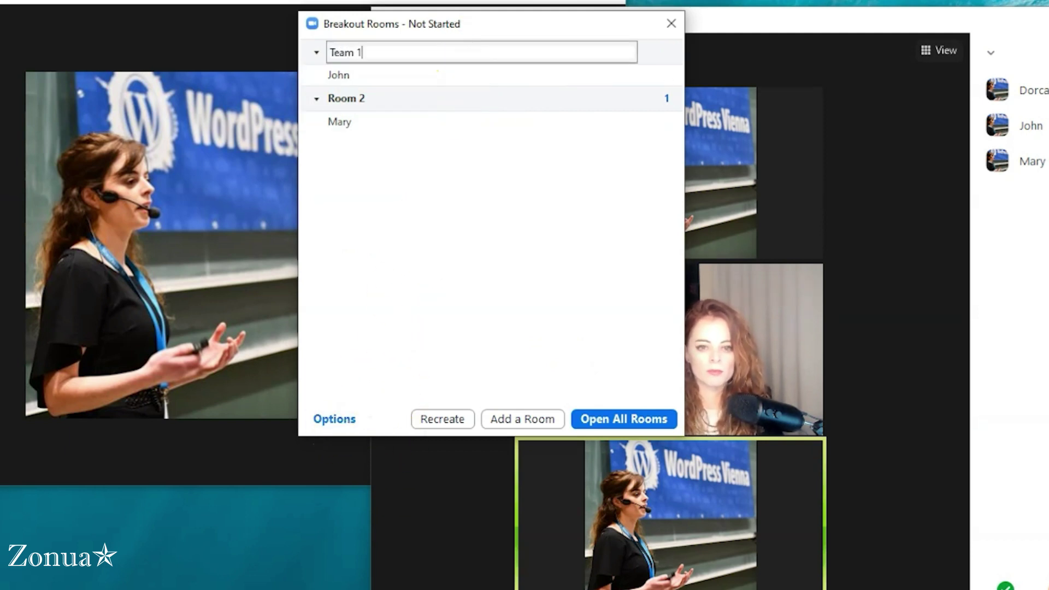
{"action": "key", "text": "Return"}
{"action": "left_click", "coordinate": [464, 102]}
{"action": "type", "text": "t"}
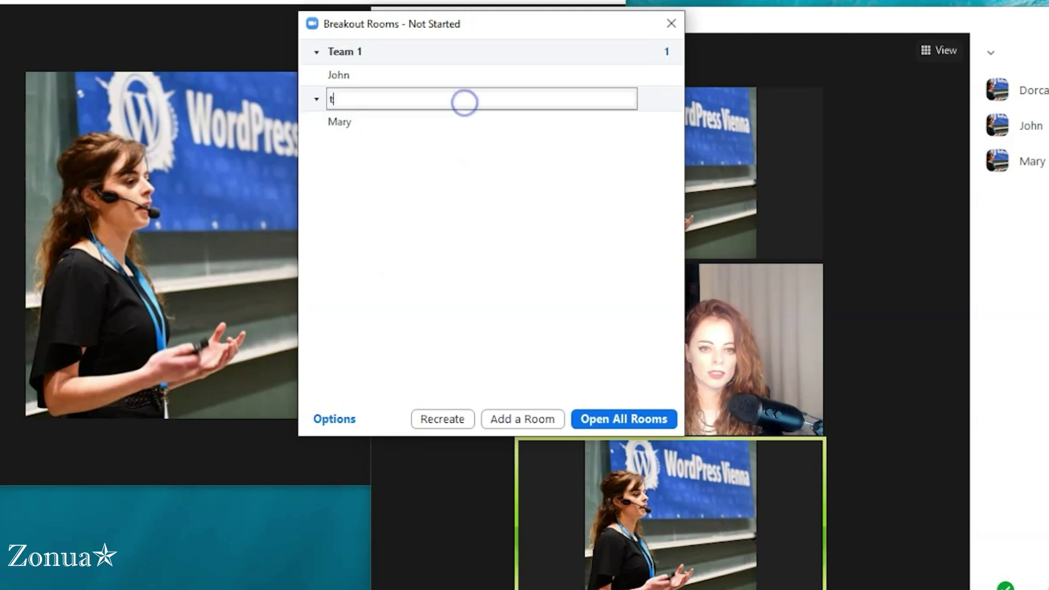
{"action": "type", "text": "eam 2"}
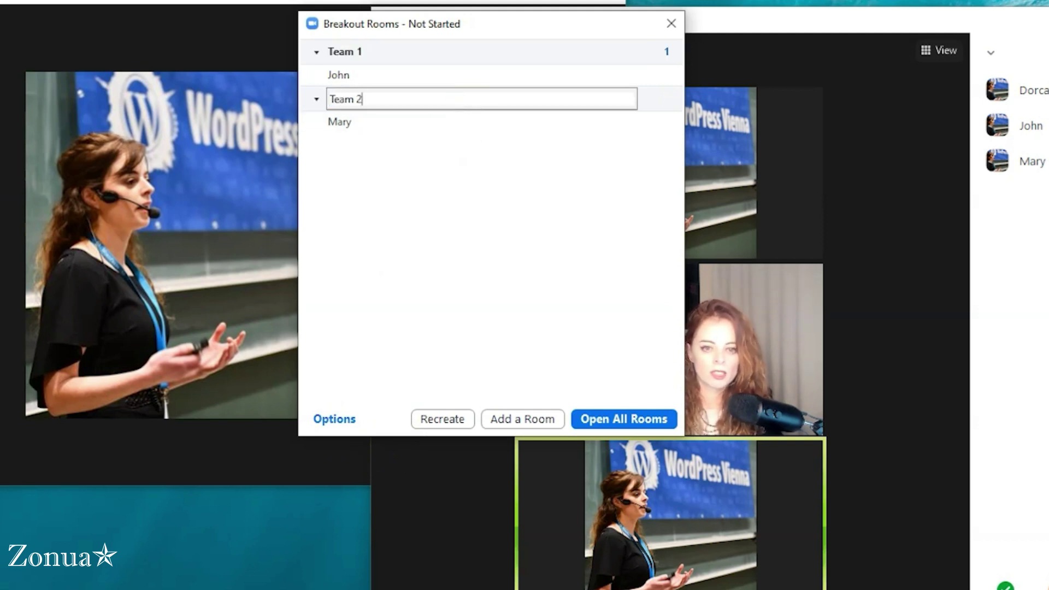
{"action": "left_click", "coordinate": [421, 246]}
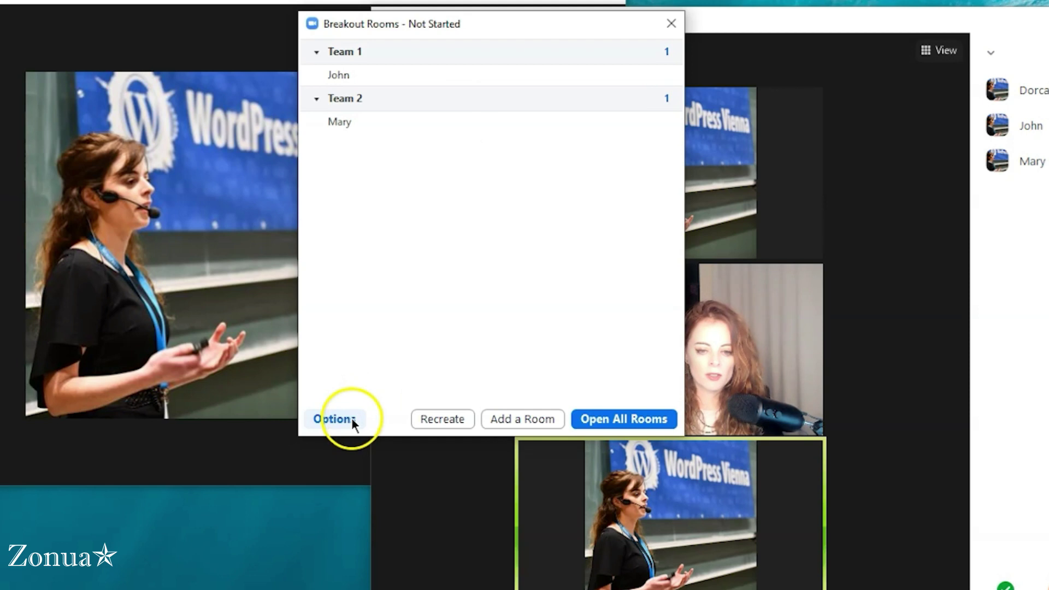
{"action": "left_click", "coordinate": [353, 420]}
- Tick 'Allow participants to choose room' and close the options popup
{"action": "left_click", "coordinate": [183, 211]}
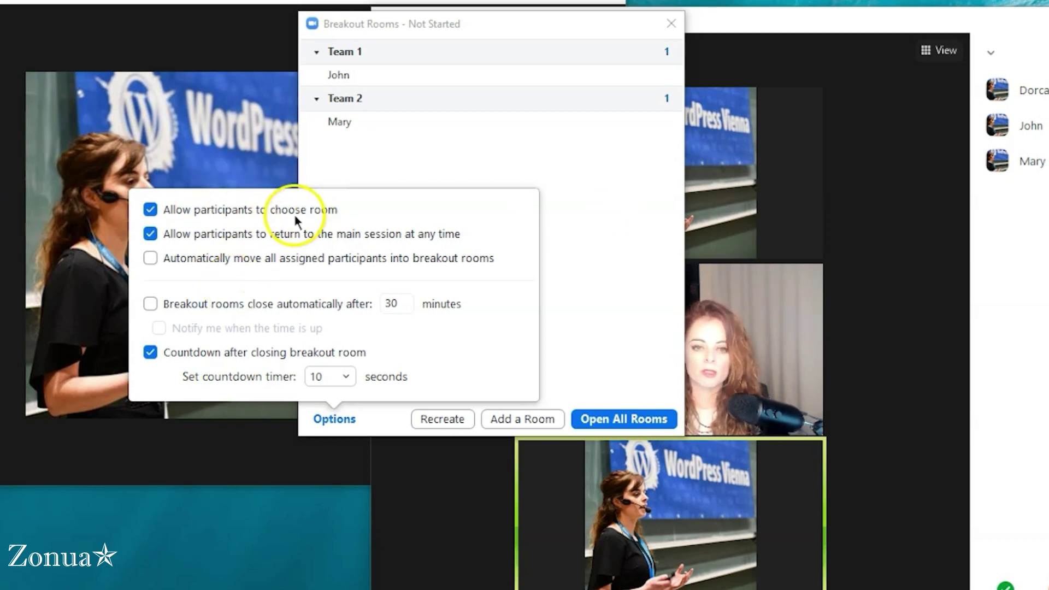
{"action": "left_click", "coordinate": [397, 165]}
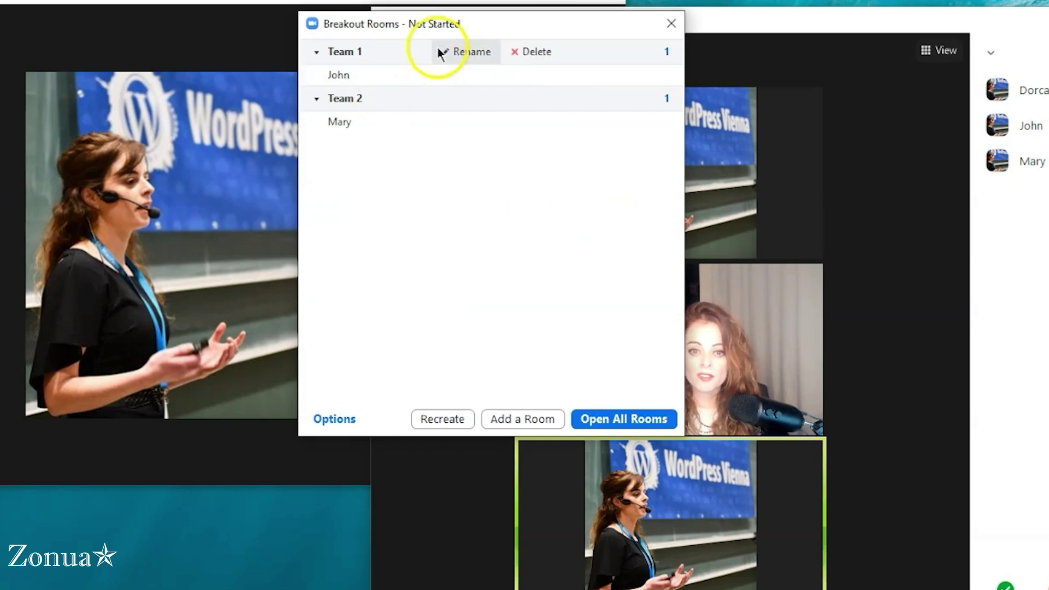
- Review the room options again, then drag the Breakout Rooms window to the left
{"action": "mouse_move", "coordinate": [471, 127]}
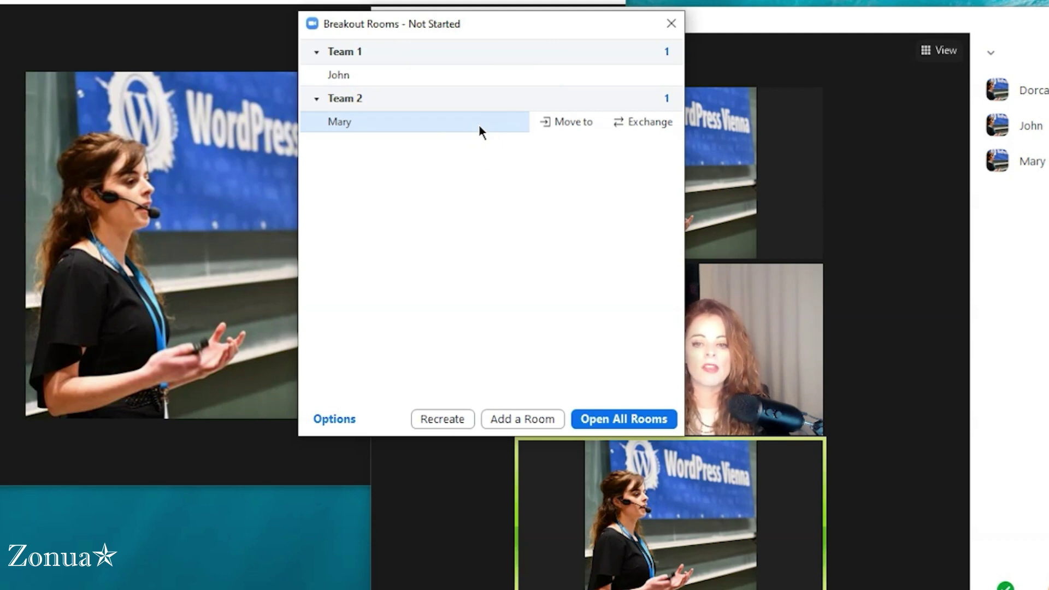
{"action": "left_click", "coordinate": [334, 418]}
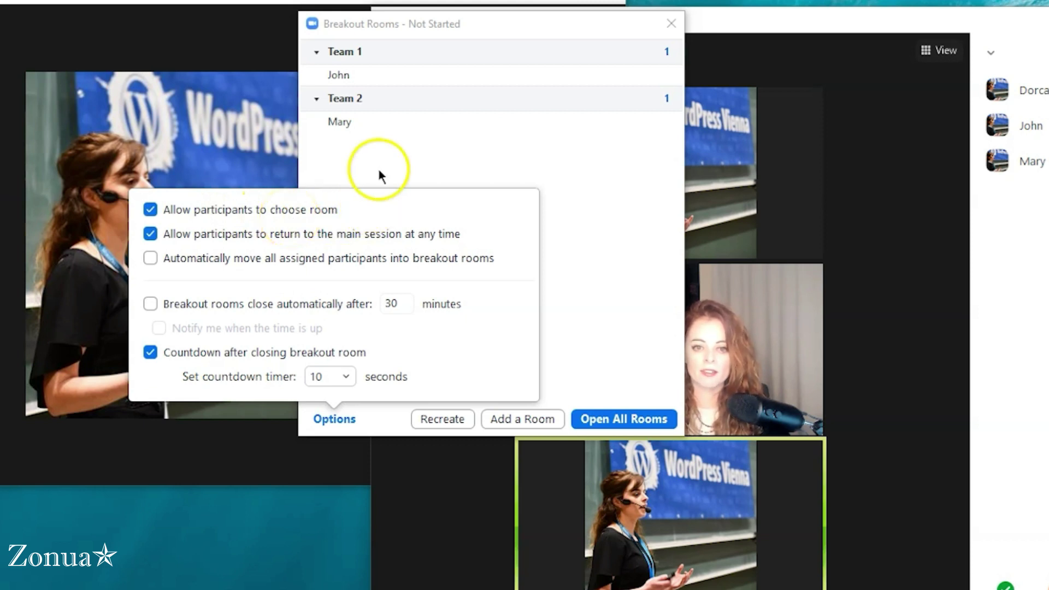
{"action": "mouse_move", "coordinate": [388, 50]}
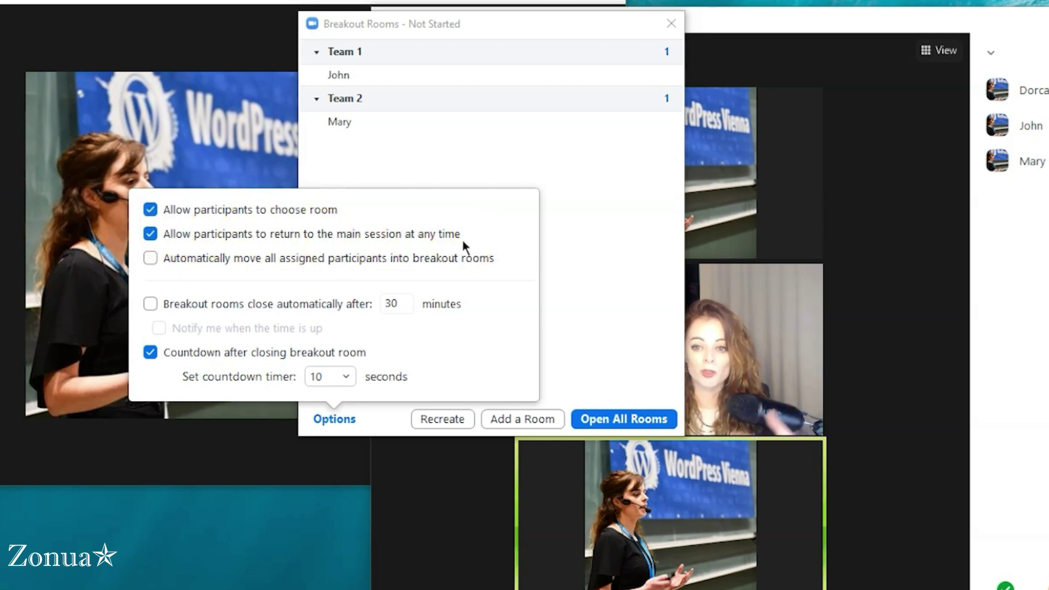
{"action": "left_click_drag", "start_coordinate": [532, 30], "coordinate": [243, 47]}
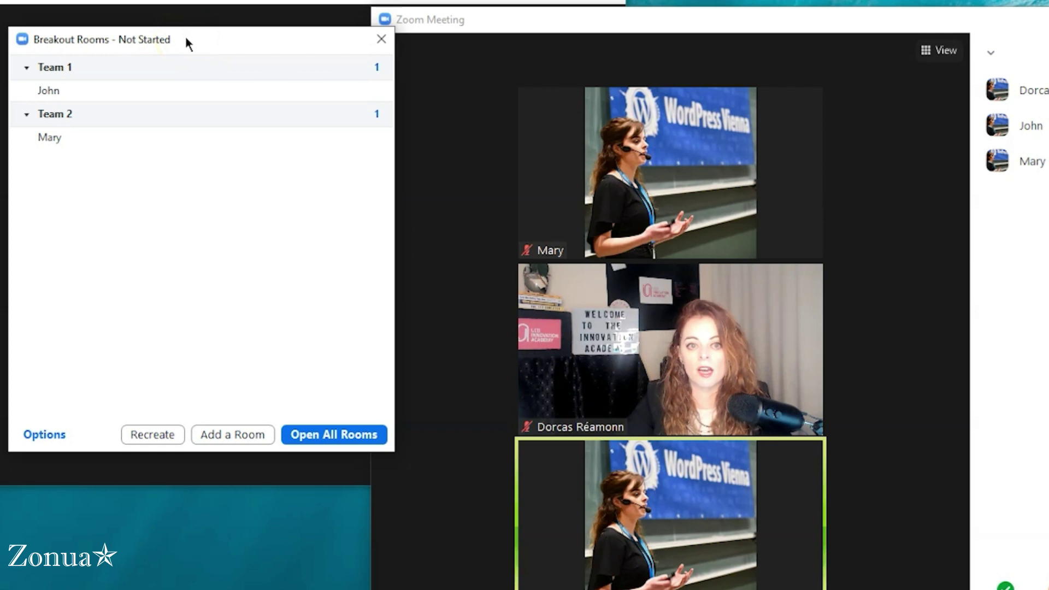
- Drag the Breakout Rooms window back toward the centre and show its Options
{"action": "left_click_drag", "start_coordinate": [185, 38], "coordinate": [420, 39]}
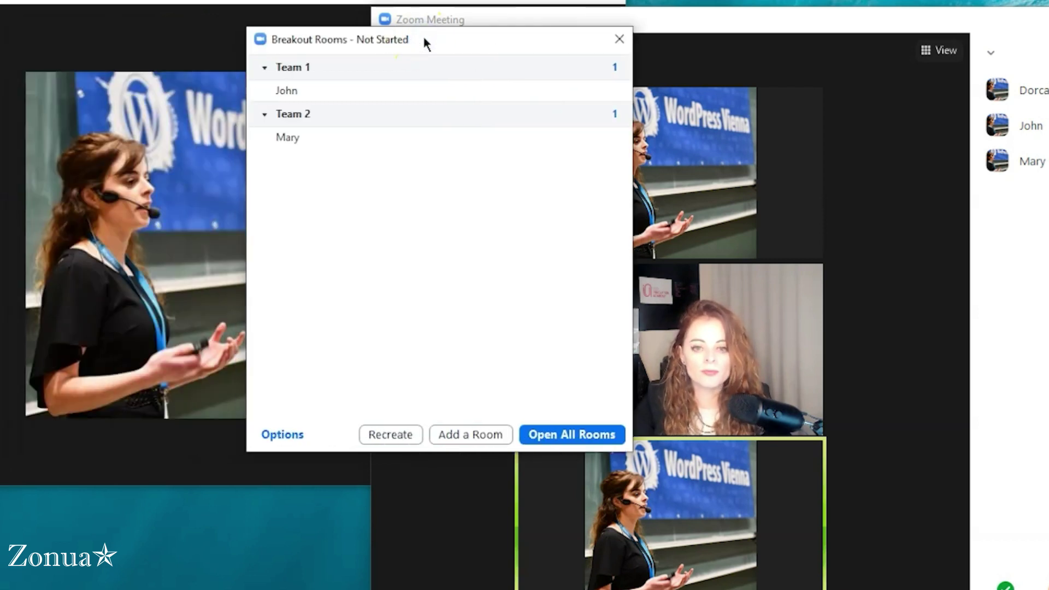
{"action": "left_click", "coordinate": [282, 435]}
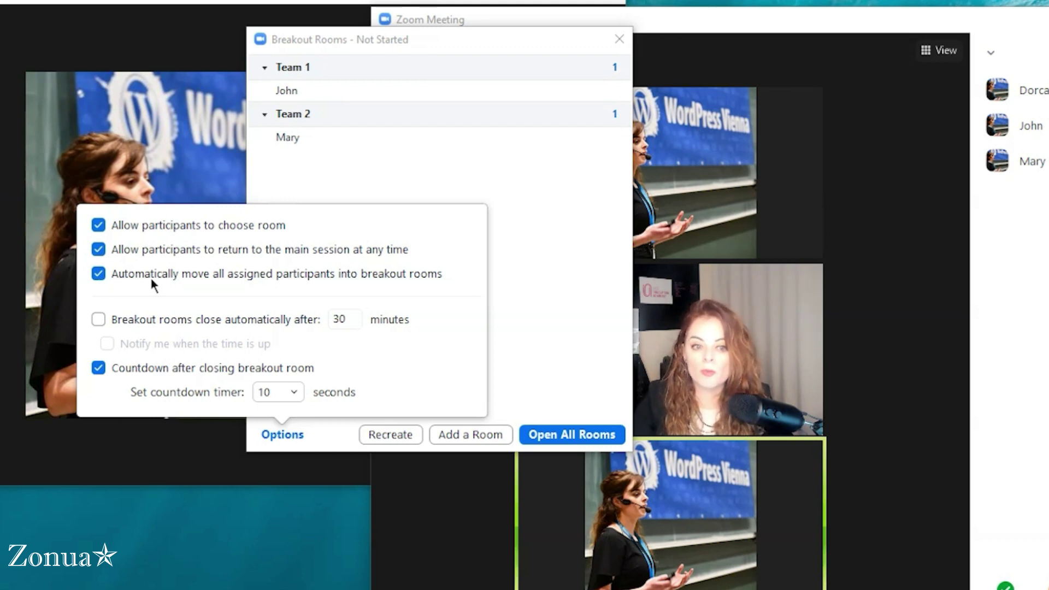
- Open all rooms, then move the In Progress window left, upper right, and back left
{"action": "left_click", "coordinate": [592, 435]}
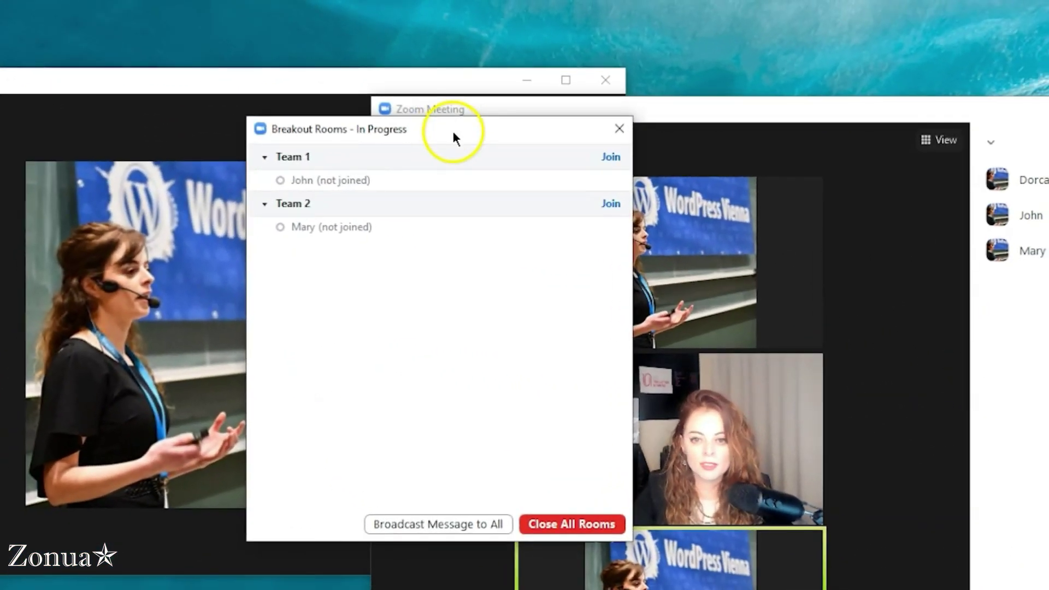
{"action": "left_click_drag", "start_coordinate": [451, 133], "coordinate": [227, 115]}
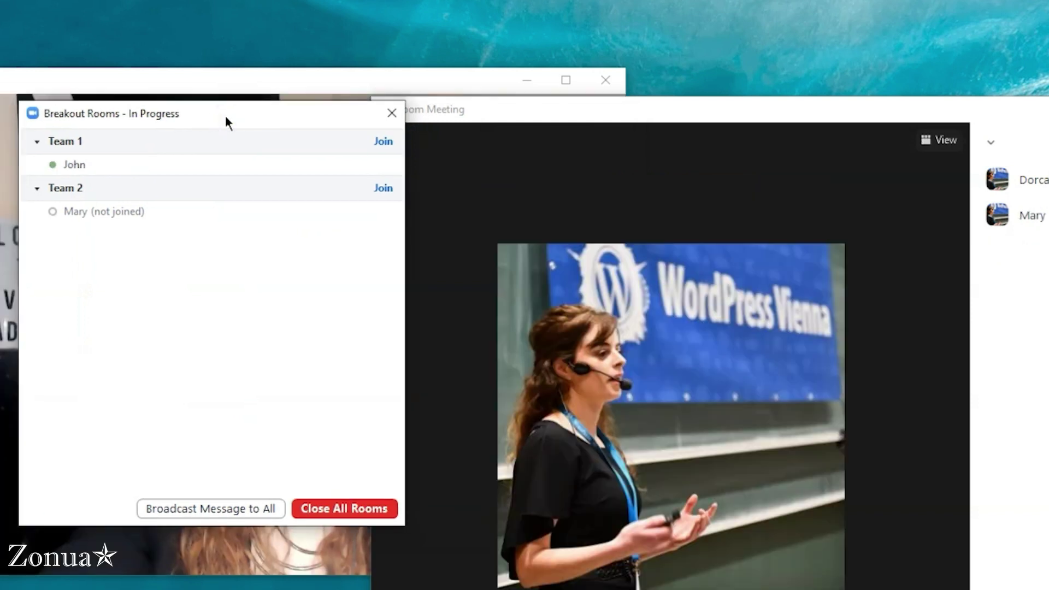
{"action": "left_click", "coordinate": [206, 122]}
{"action": "left_click_drag", "start_coordinate": [137, 122], "coordinate": [674, 84]}
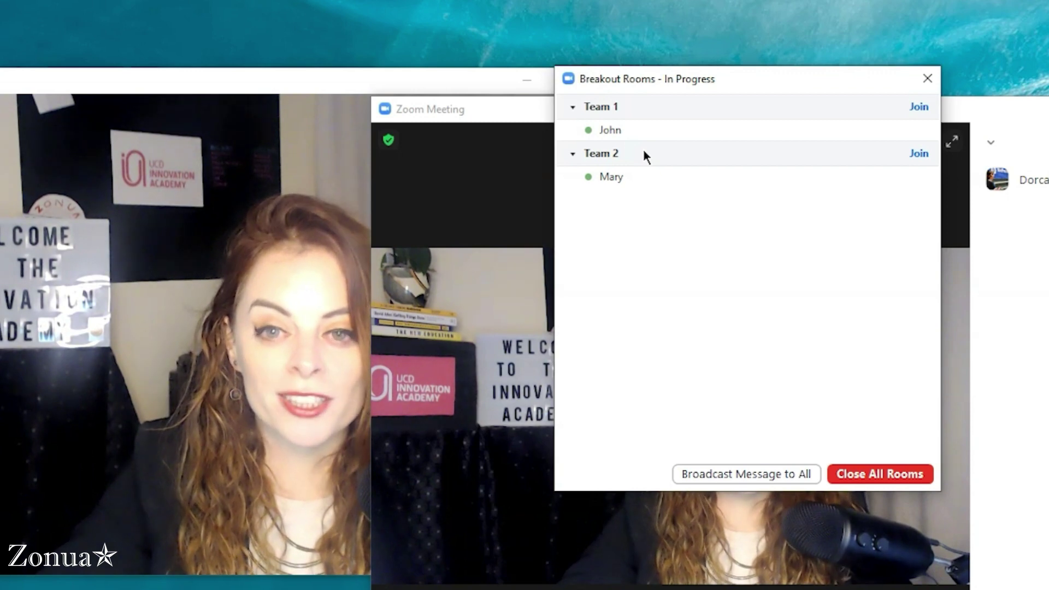
{"action": "left_click", "coordinate": [683, 131]}
{"action": "left_click_drag", "start_coordinate": [697, 80], "coordinate": [274, 90]}
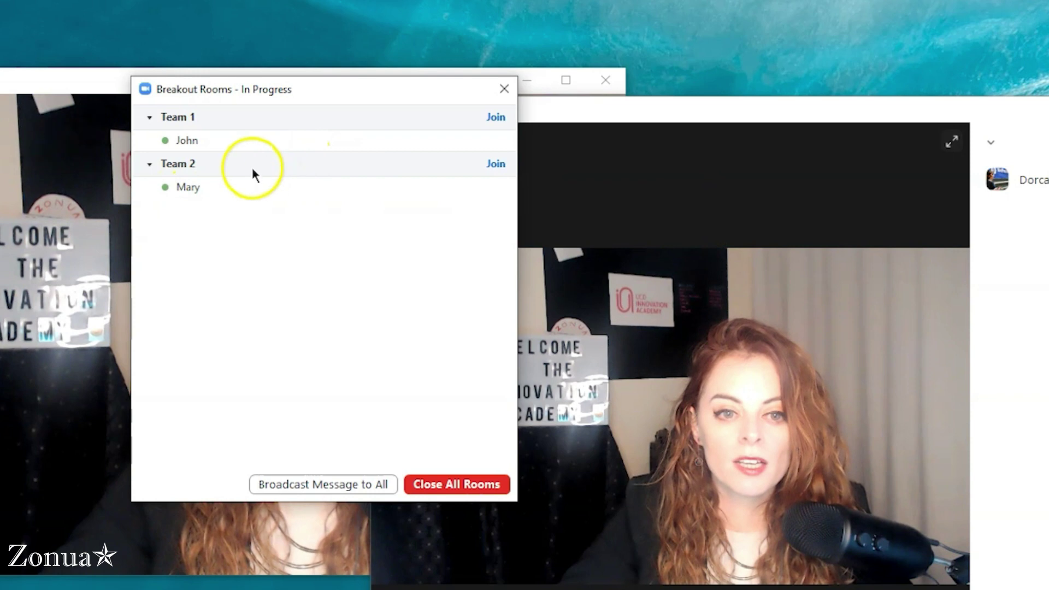
- Move Mary from Team 2 into Team 1 alongside John
{"action": "mouse_move", "coordinate": [478, 192]}
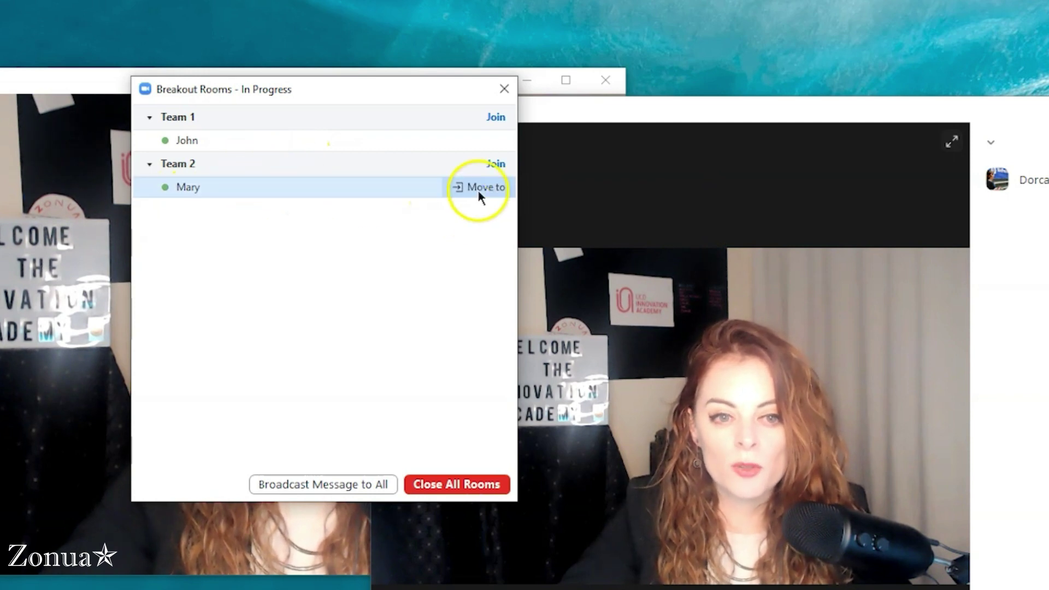
{"action": "left_click", "coordinate": [479, 189]}
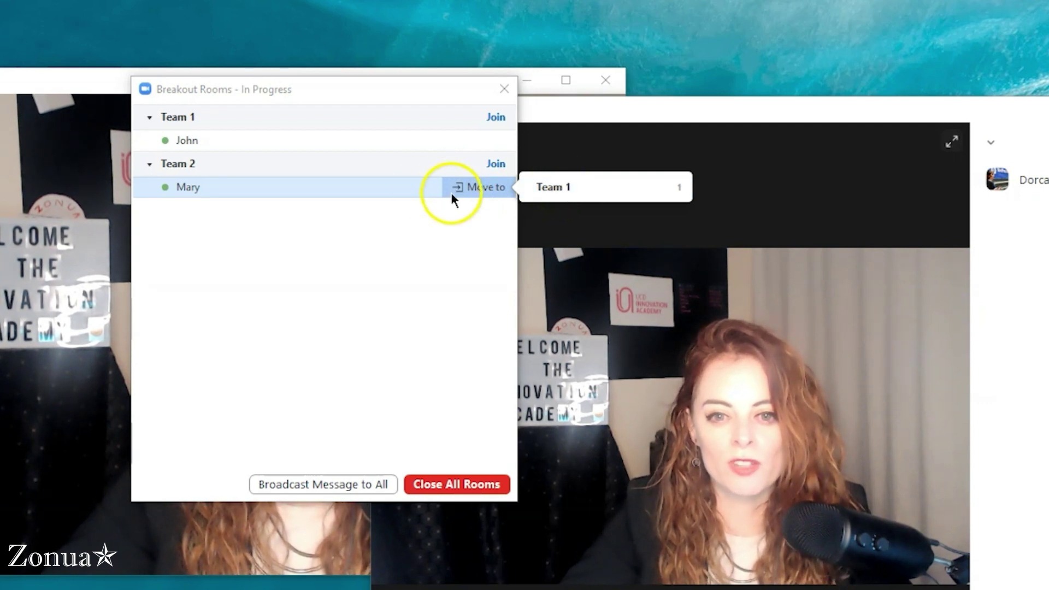
{"action": "left_click", "coordinate": [565, 188]}
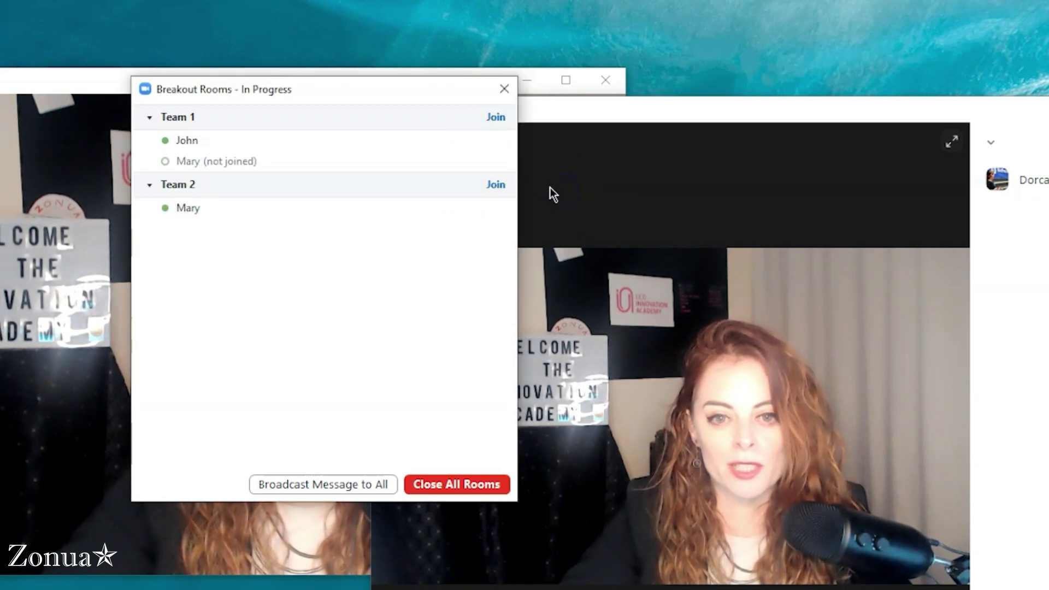
{"action": "left_click", "coordinate": [532, 189]}
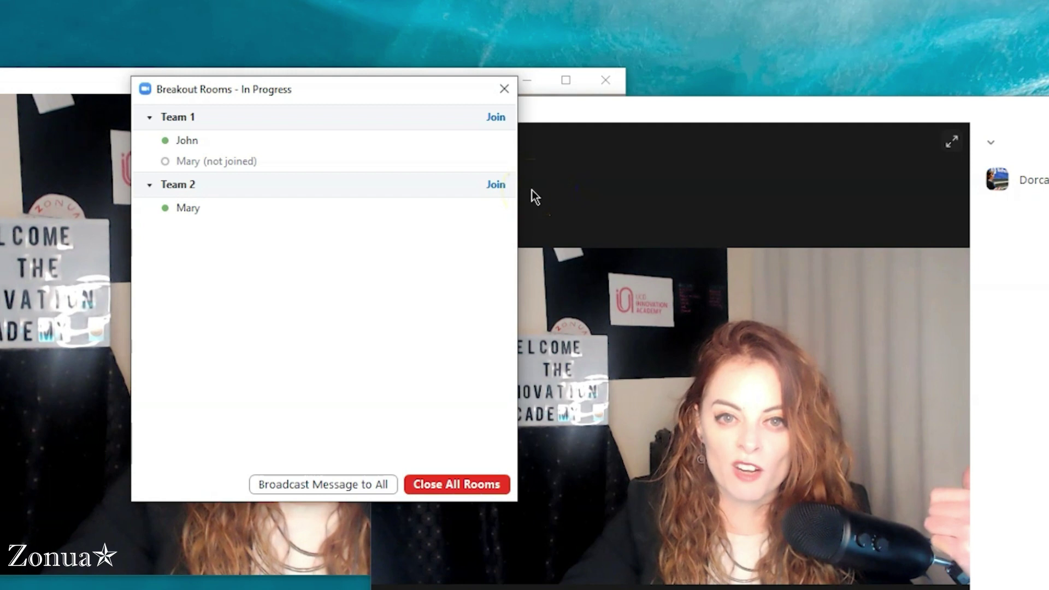
{"action": "left_click", "coordinate": [474, 222]}
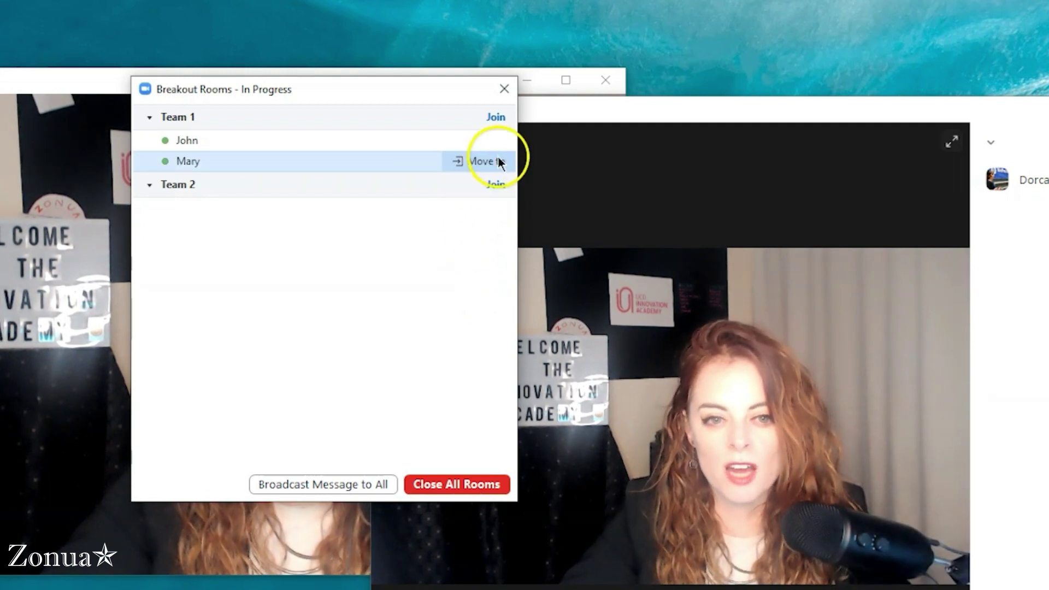
- Try sending Mary back to Team 2, then close all breakout rooms
{"action": "left_click", "coordinate": [495, 160]}
{"action": "left_click", "coordinate": [534, 162]}
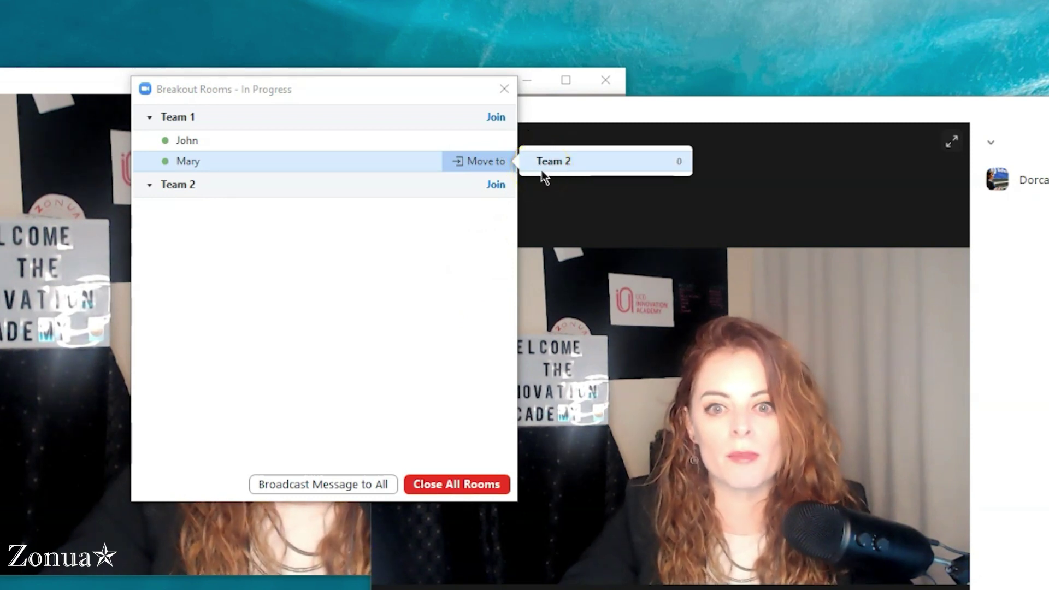
{"action": "left_click", "coordinate": [561, 162]}
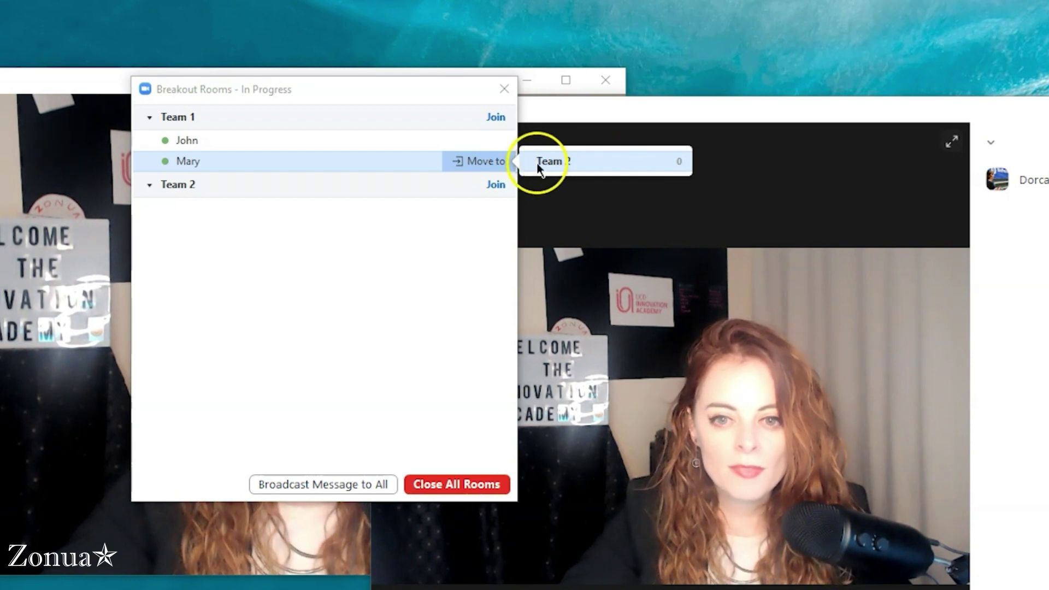
{"action": "left_click", "coordinate": [463, 484]}
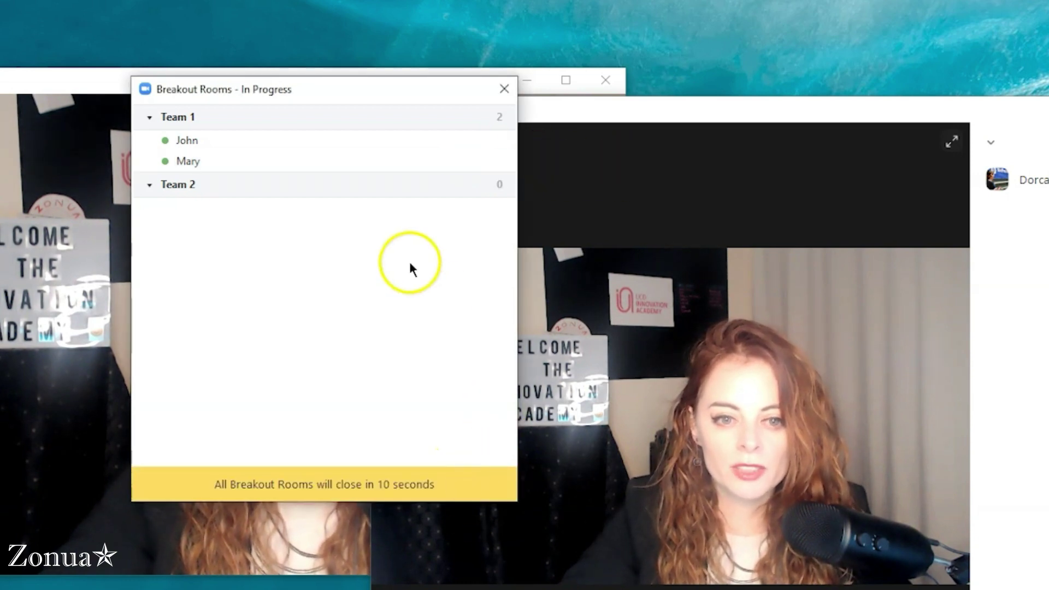
- Let the close countdown finish so John and Mary return to the main meeting
{"action": "left_click", "coordinate": [388, 477]}
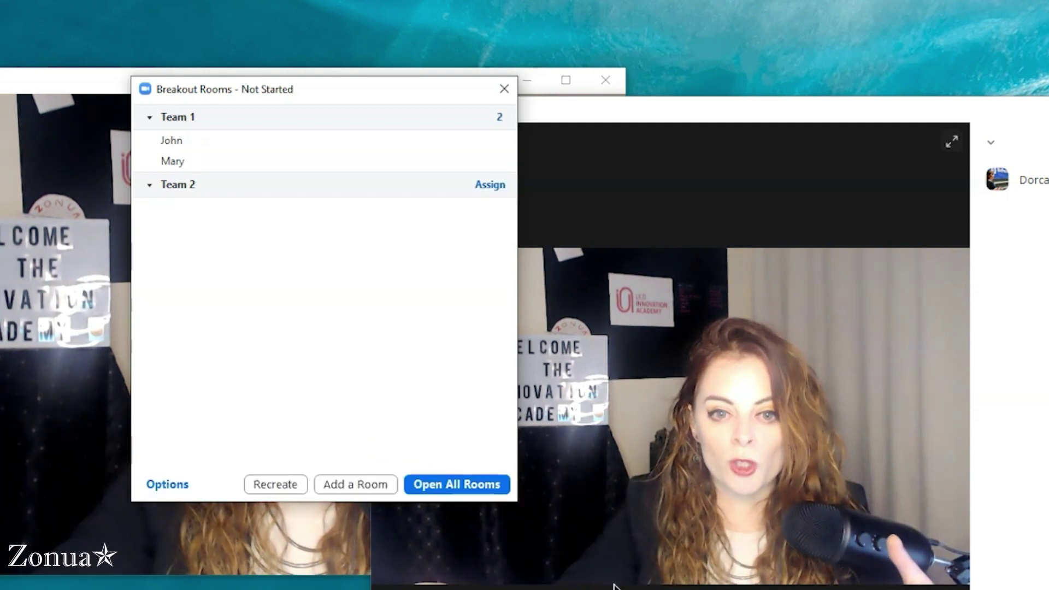
{"action": "left_click", "coordinate": [627, 520]}
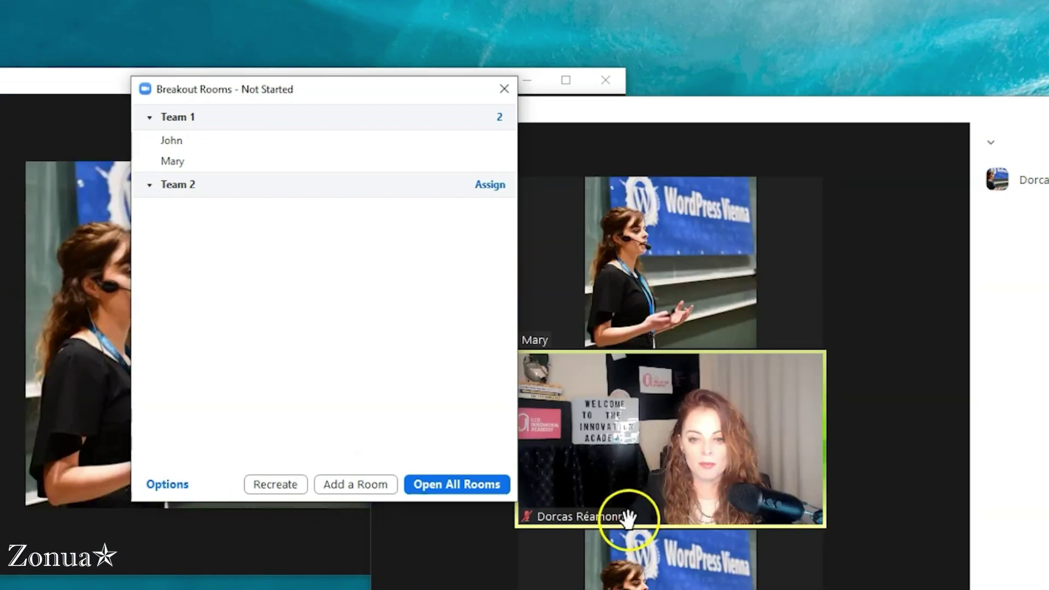
{"action": "left_click", "coordinate": [598, 269]}
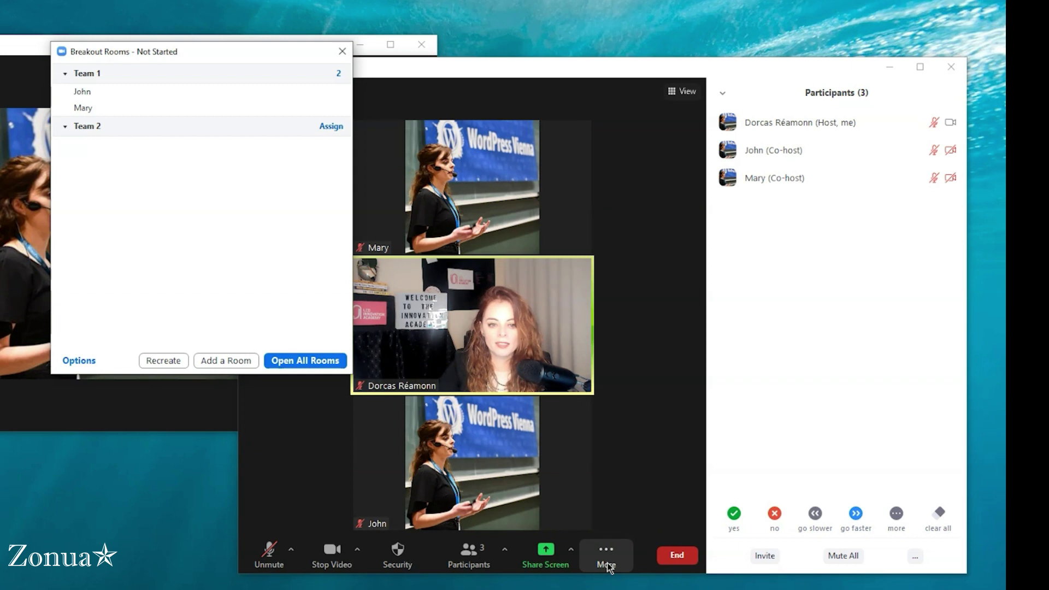
- Reopen all rooms with John and Mary in Team 1, then bring the overview back via More
{"action": "left_click", "coordinate": [606, 557]}
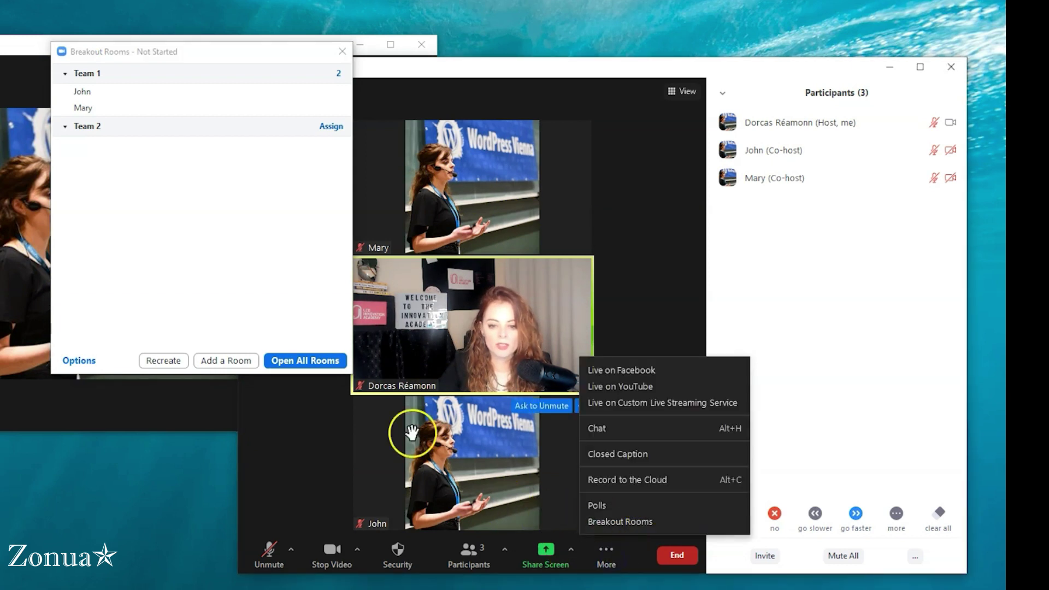
{"action": "left_click", "coordinate": [318, 362]}
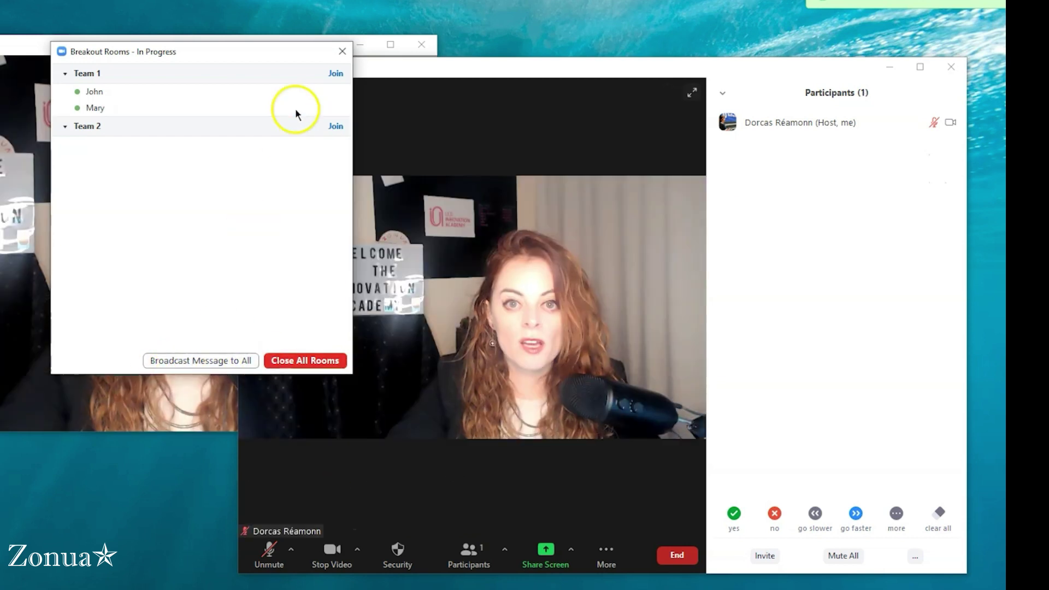
{"action": "left_click", "coordinate": [345, 51]}
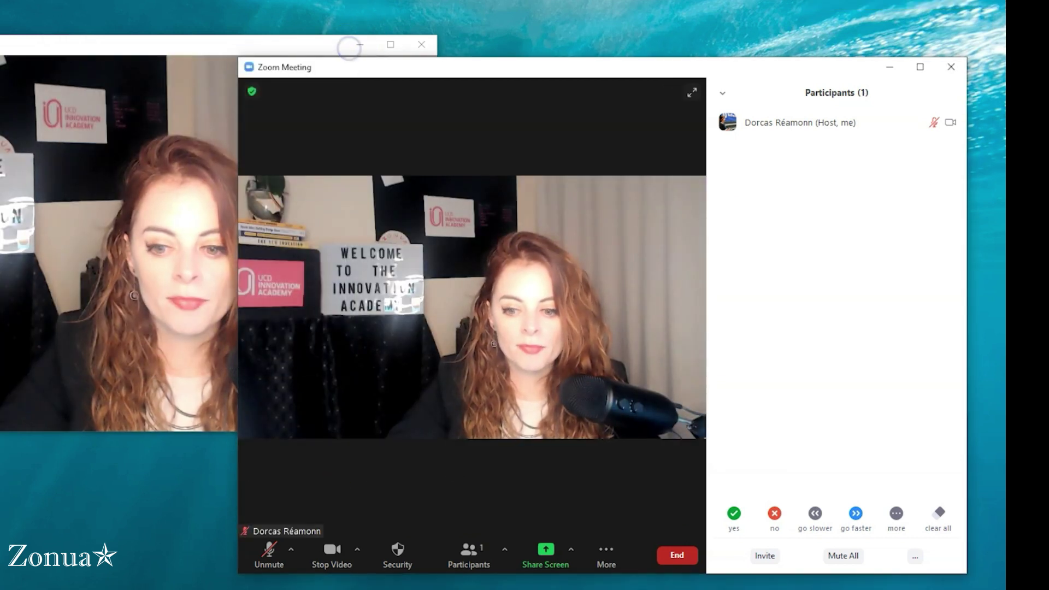
{"action": "left_click", "coordinate": [607, 556]}
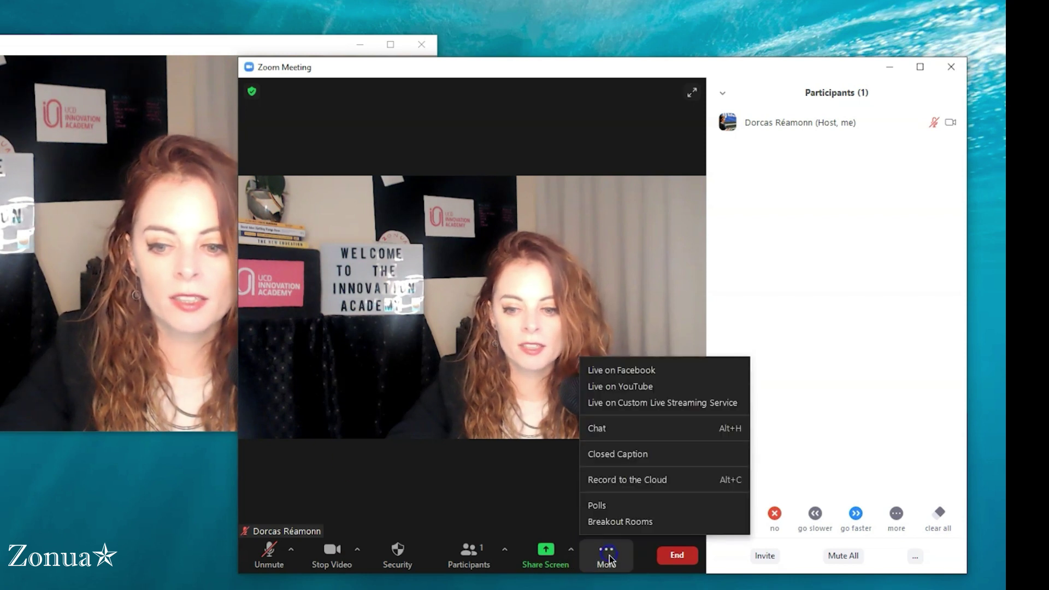
{"action": "left_click", "coordinate": [619, 523]}
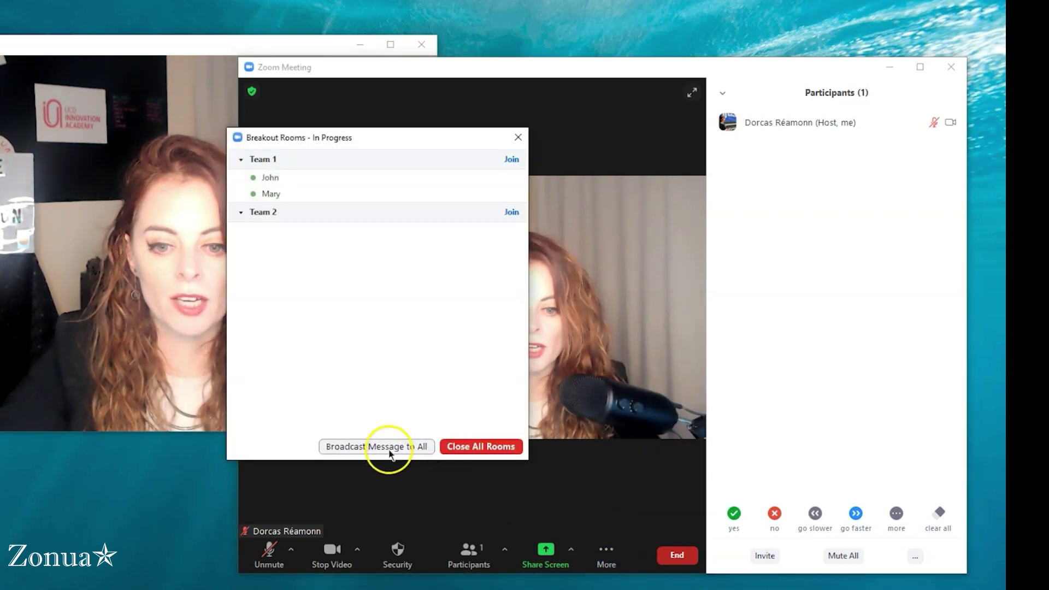
- Start a broadcast to all rooms and focus the 'Message all rooms...' box
{"action": "left_click", "coordinate": [390, 448]}
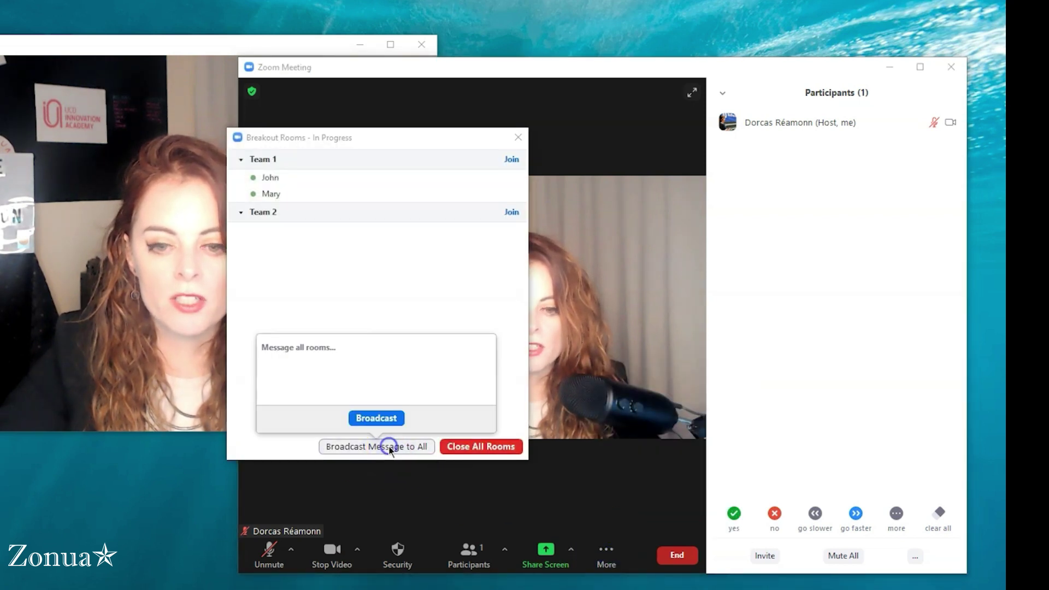
{"action": "left_click", "coordinate": [381, 344]}
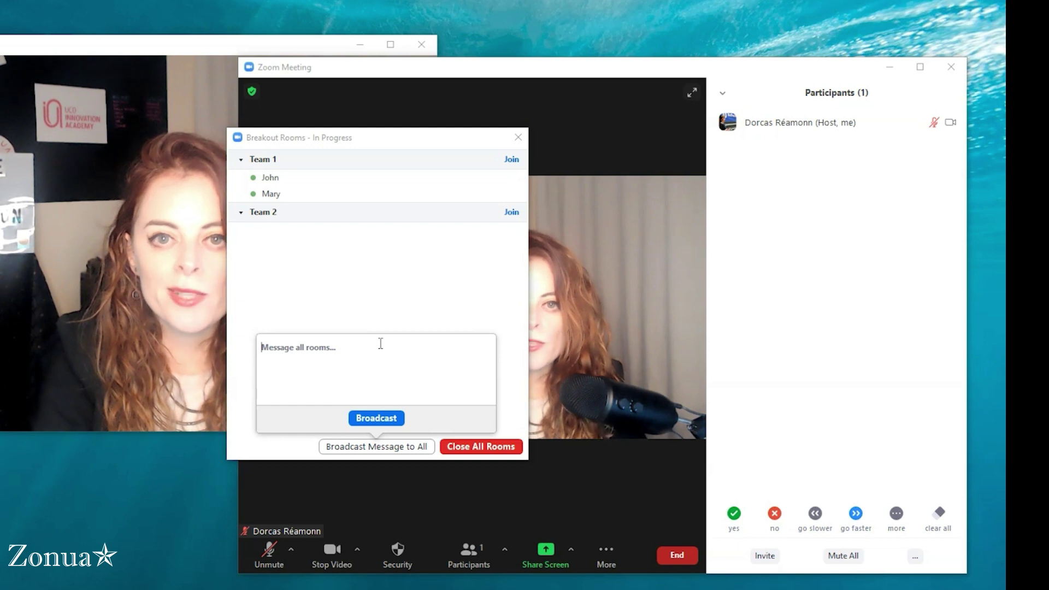